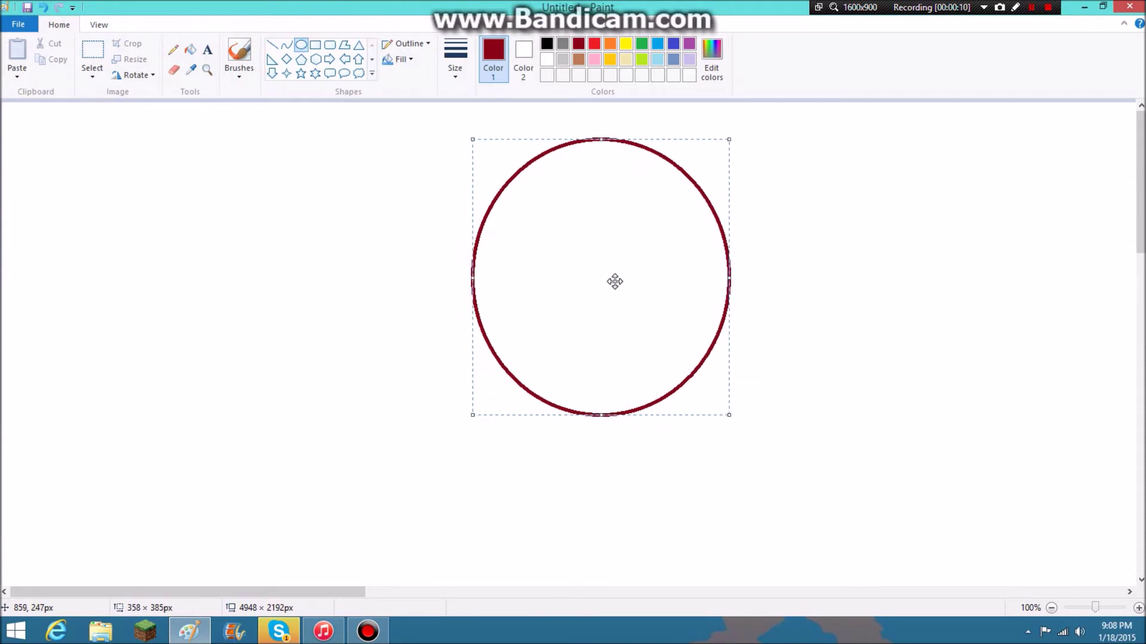
- Resize the circle outline to about 399 × 401 px and fill it with dark red
left_click_drag(465, 281, 440, 284)
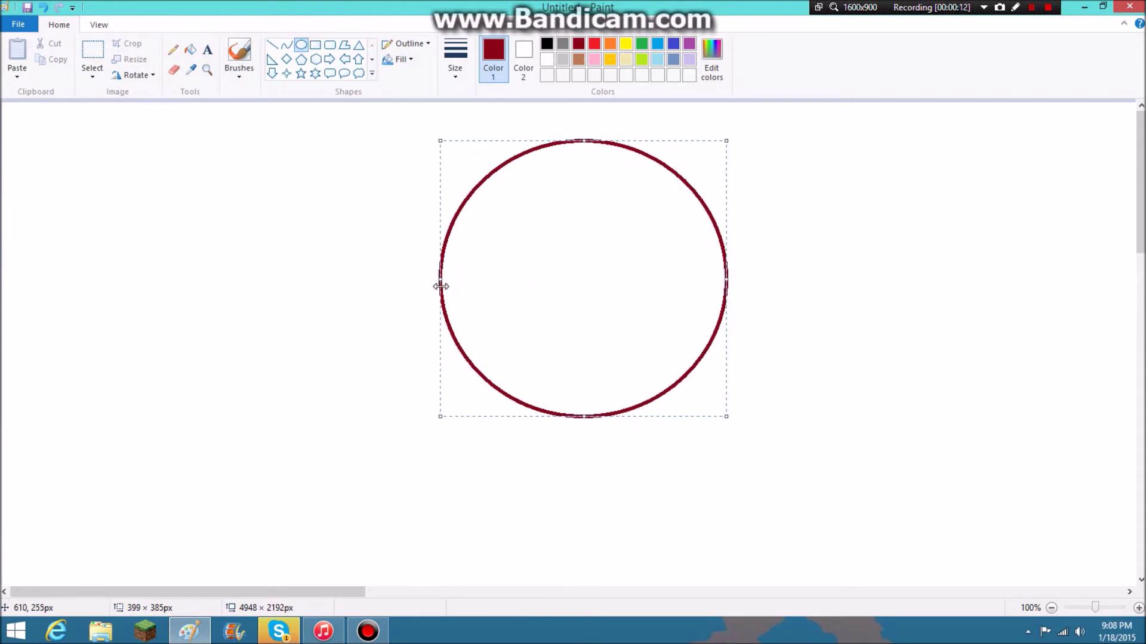
left_click_drag(586, 417, 586, 427)
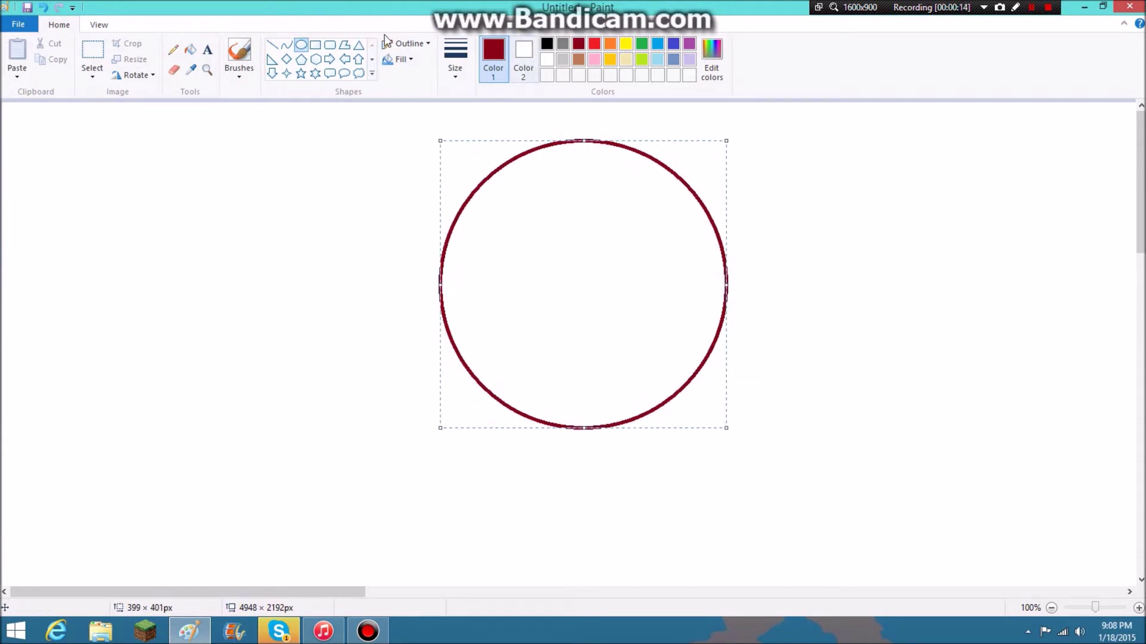
left_click(190, 52)
left_click(569, 241)
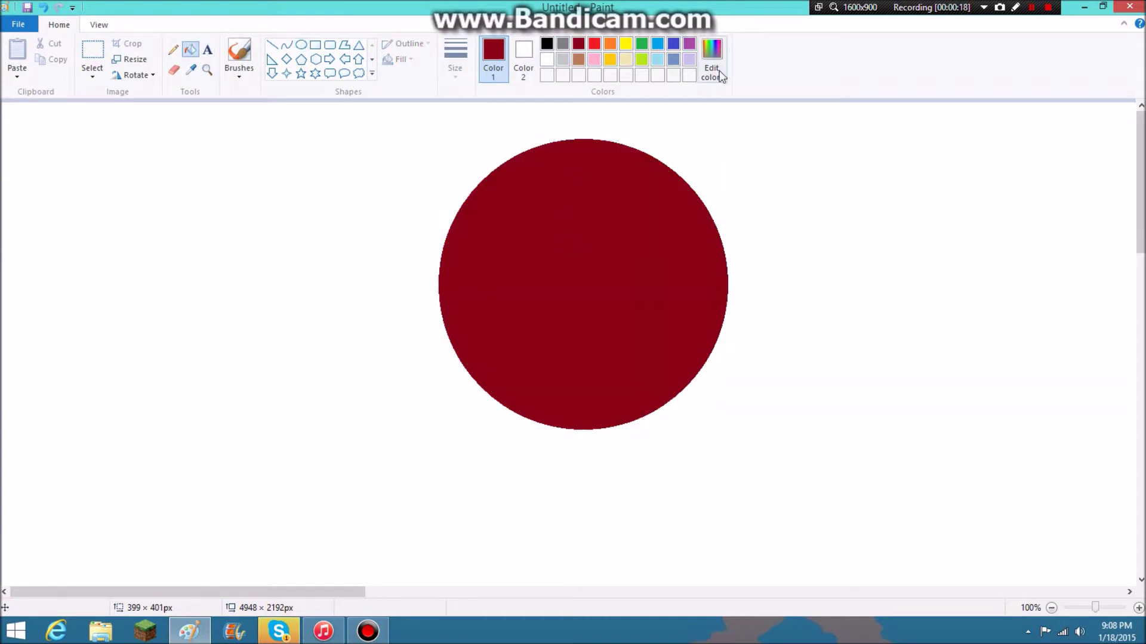
- Draw a slightly slanted dark red line, about 52 × 301 px, down from the bottom of the red circle
left_click(273, 45)
mouse_move(579, 428)
left_mouse_down()
mouse_move(588, 488)
mouse_move(572, 591)
mouse_move(558, 621)
mouse_move(513, 641)
mouse_move(540, 635)
left_mouse_up()
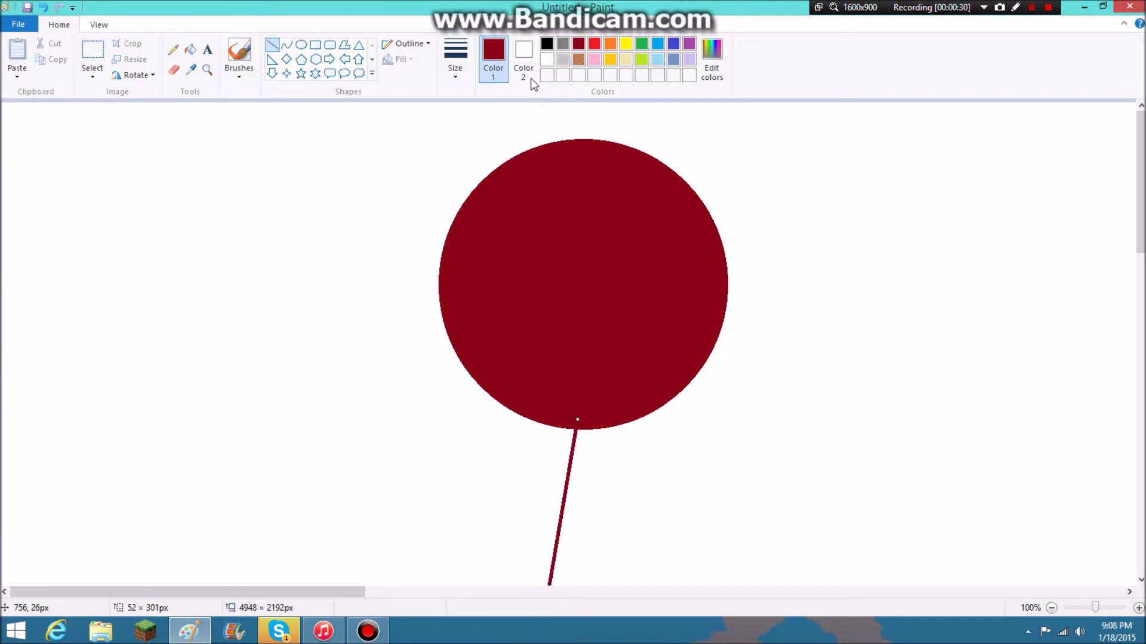
- Define a blue with Red 15, Green 20, Blue 230, add it to the custom colors and use it as Color 1
left_click(302, 46)
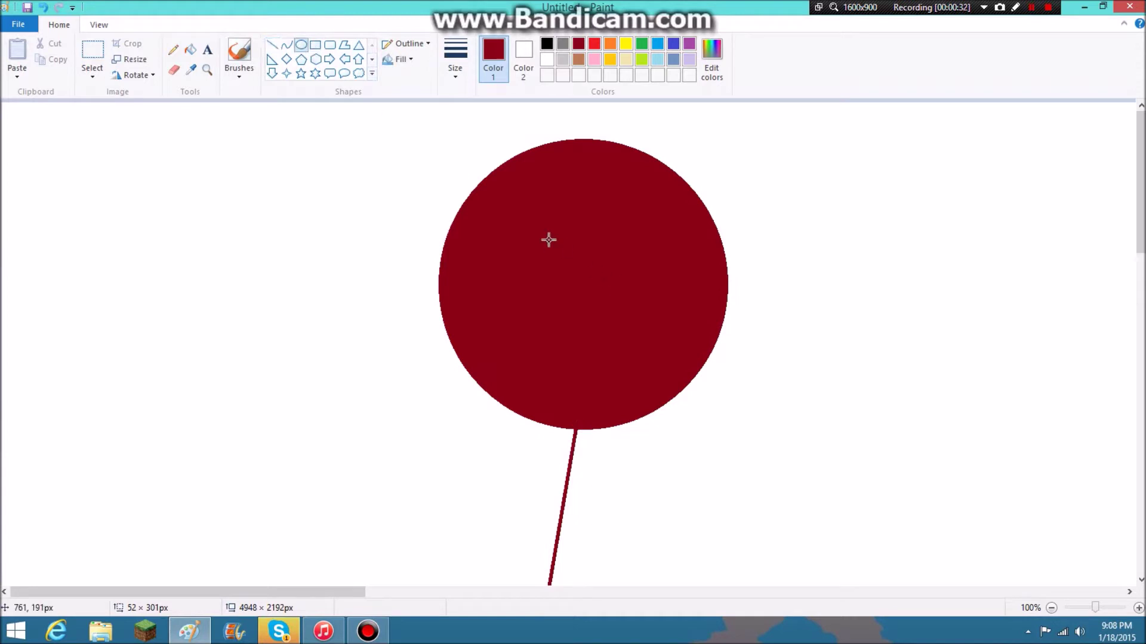
left_click(712, 59)
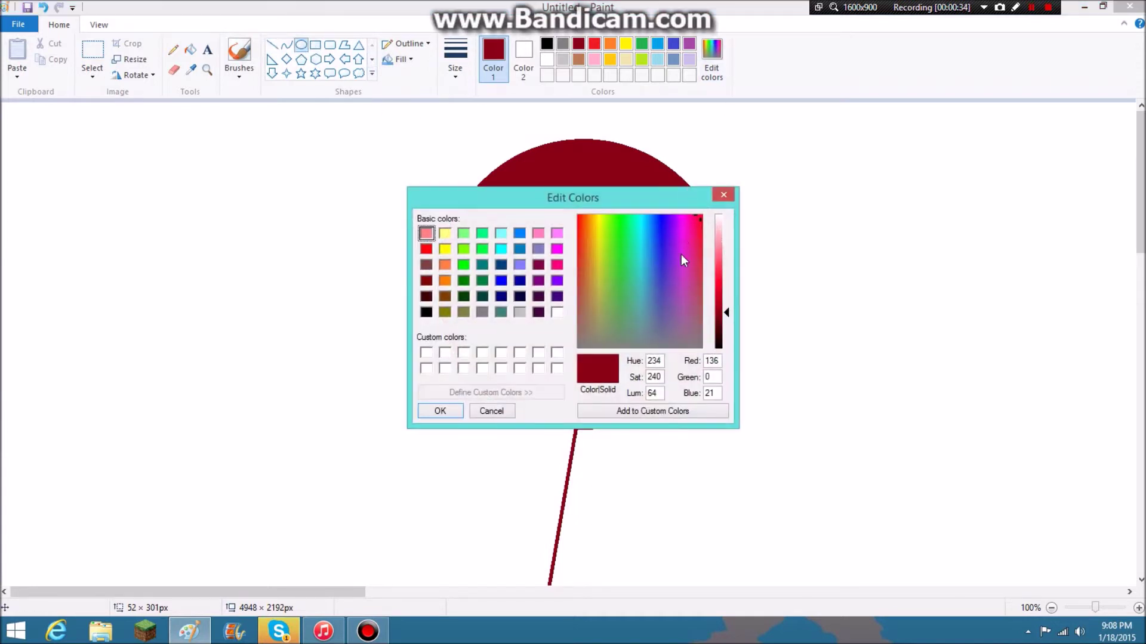
left_click_drag(700, 229, 667, 257)
left_click_drag(730, 312, 724, 286)
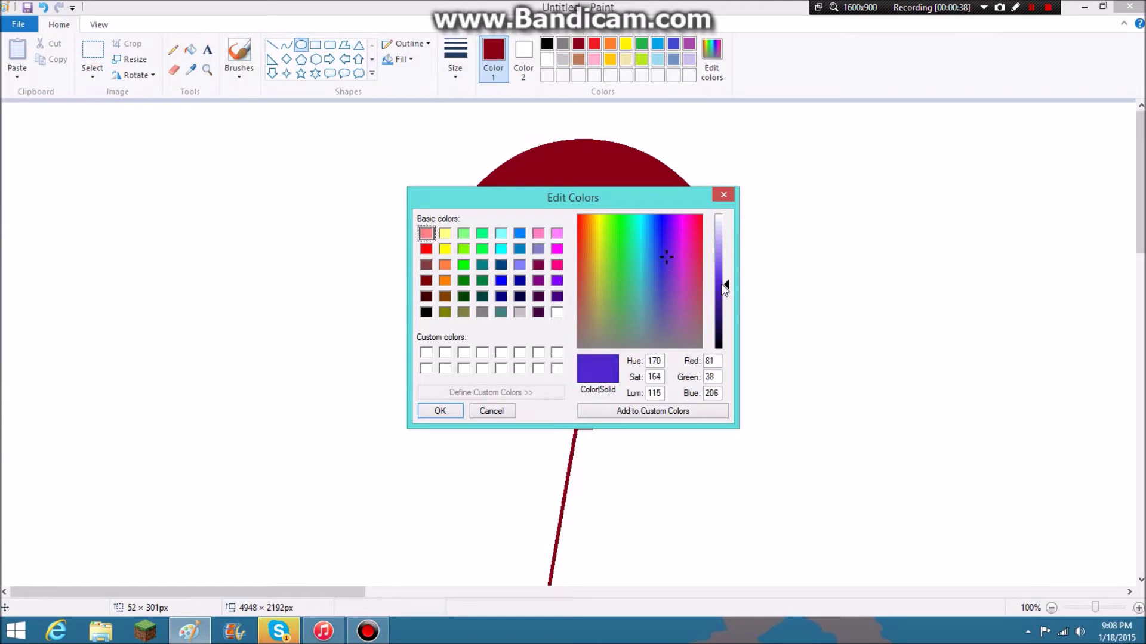
left_click_drag(673, 258, 660, 231)
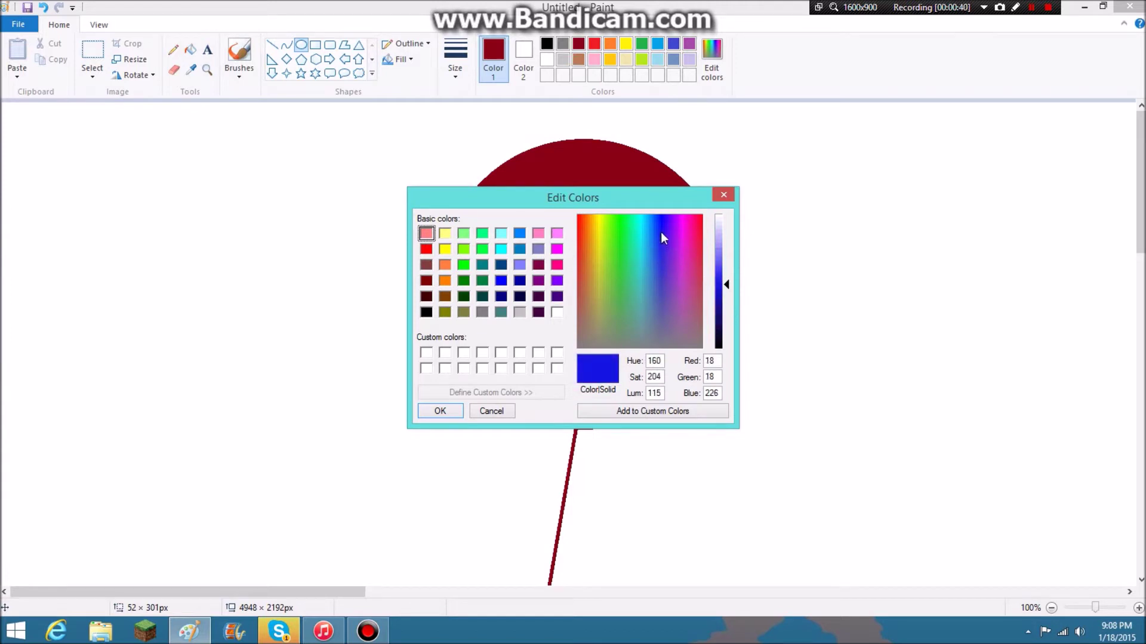
left_click(625, 412)
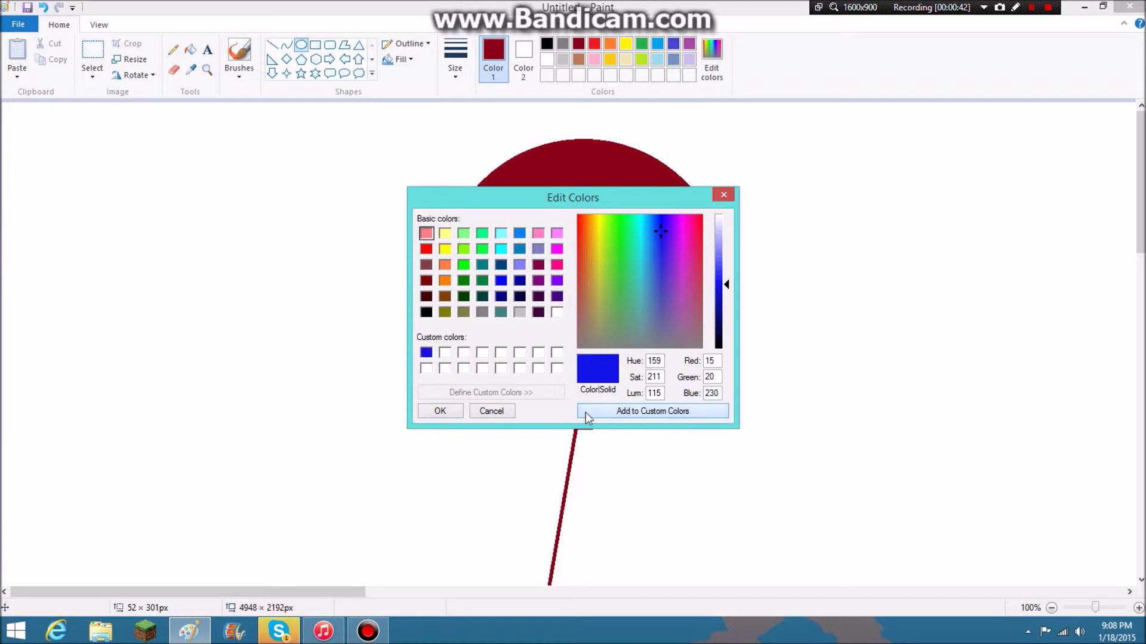
left_click(442, 412)
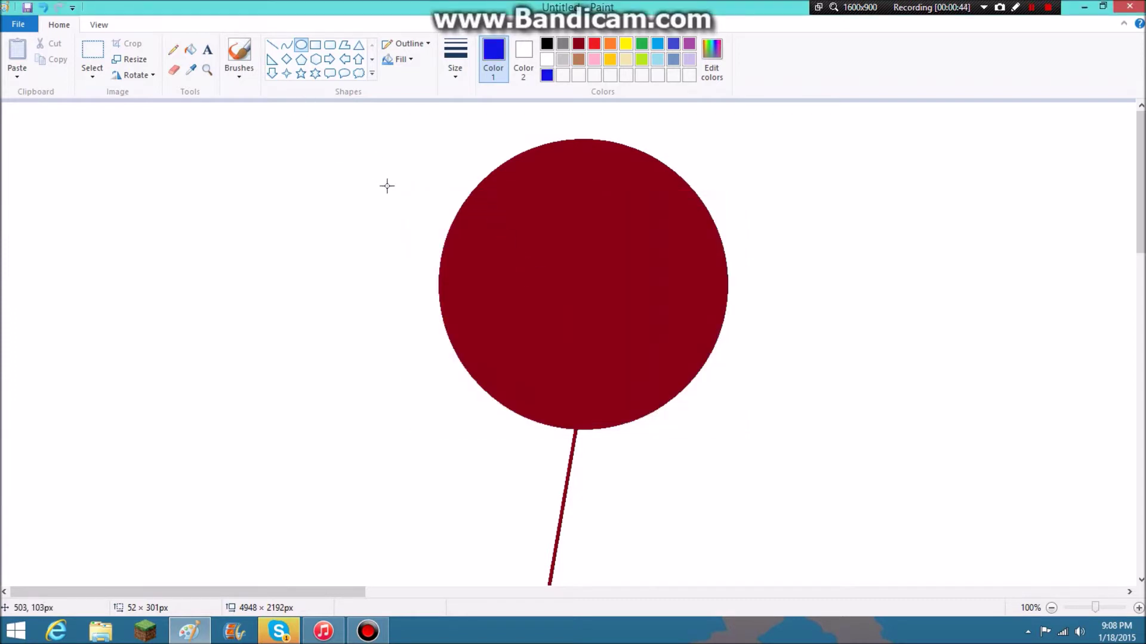
- Draw an upright ellipse about 102 × 209 px inside the red circle's left side and fill it with the custom blue
left_click_drag(492, 211, 460, 360)
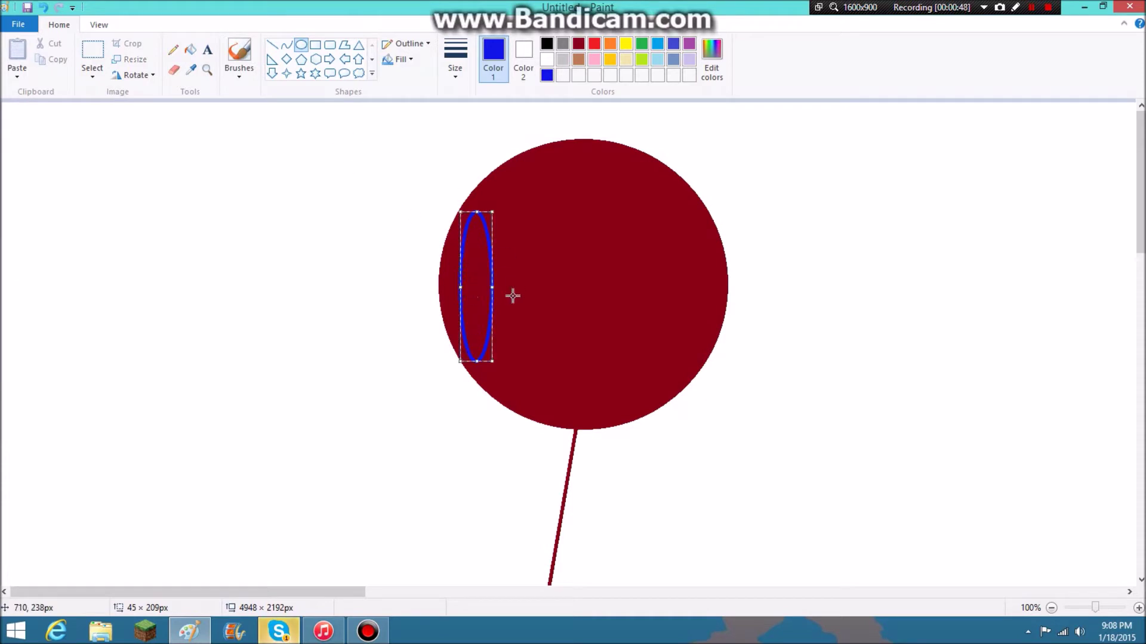
mouse_move(497, 289)
left_mouse_down()
mouse_move(537, 289)
mouse_move(482, 288)
left_mouse_up()
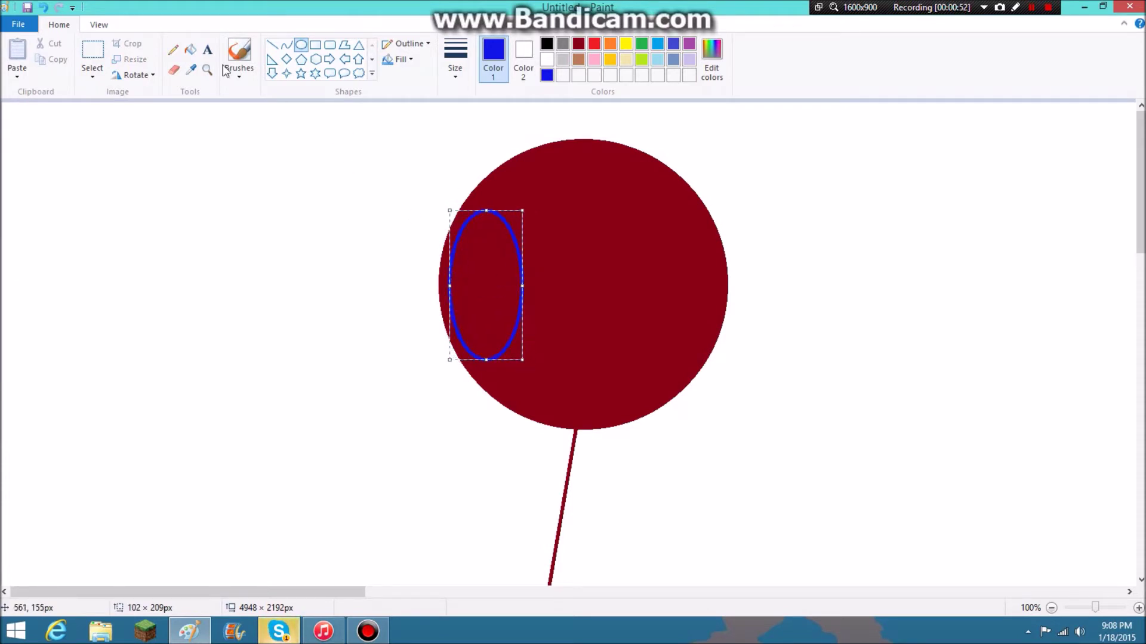
left_click(191, 50)
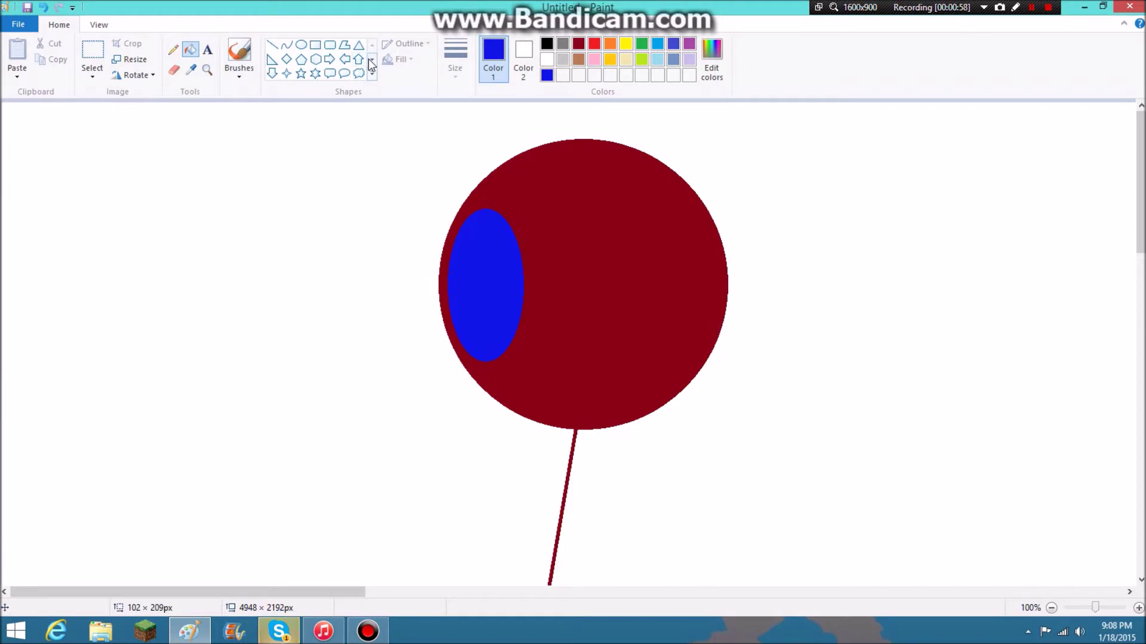
- Draw a dark red cloud callout about 518 × 365 px and place it against the upper right of the red circle
left_click(362, 73)
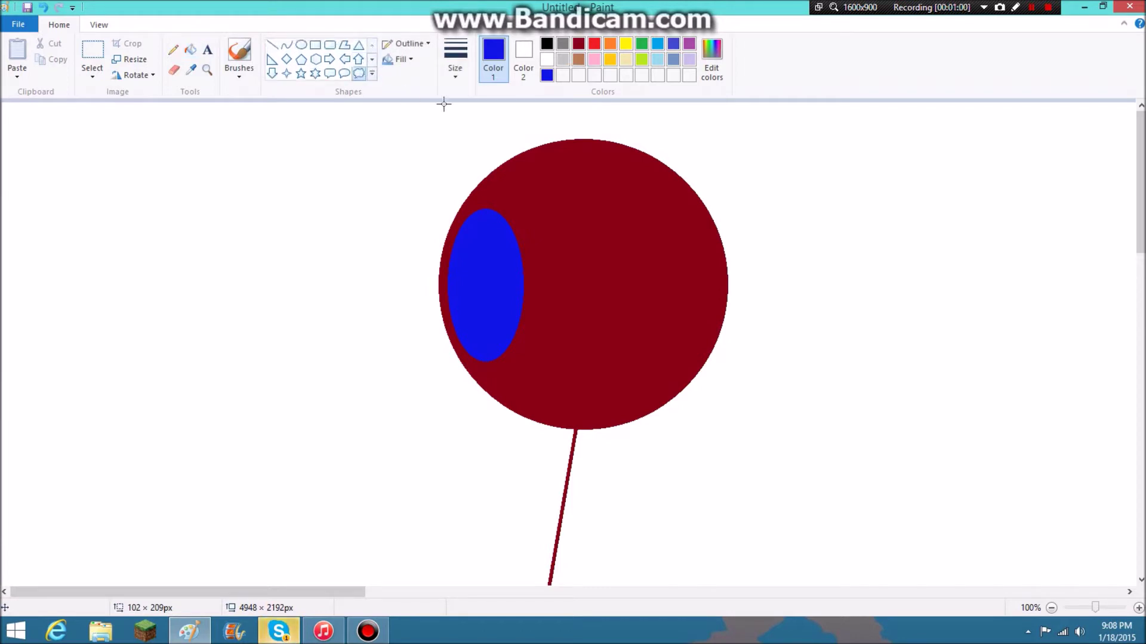
left_click(577, 47)
left_click_drag(767, 362, 1137, 102)
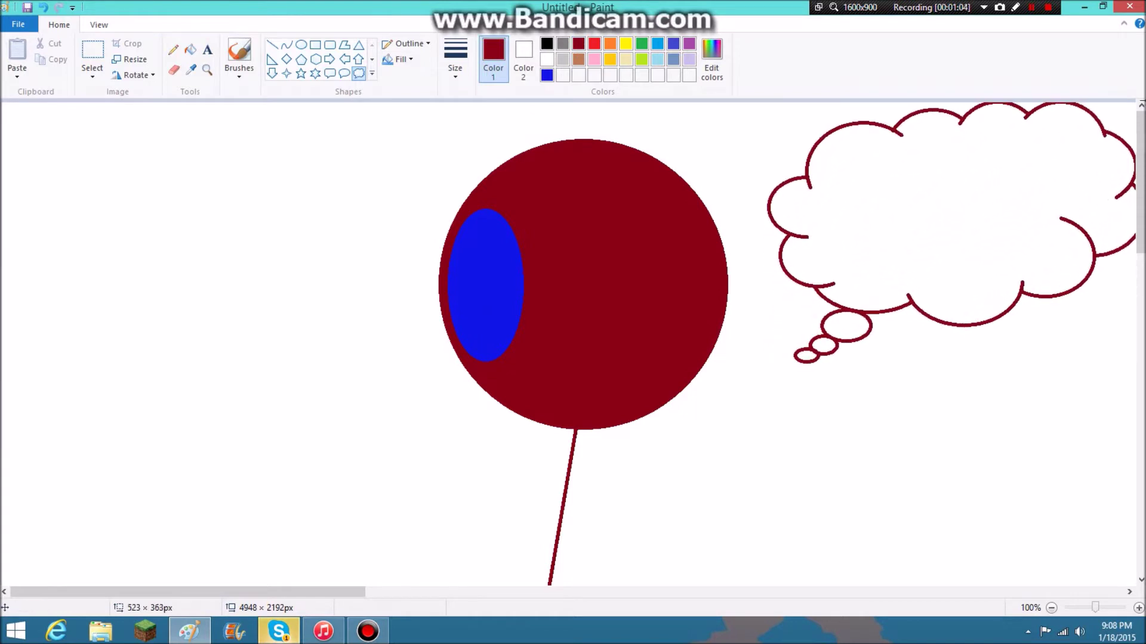
left_click_drag(997, 186, 942, 190)
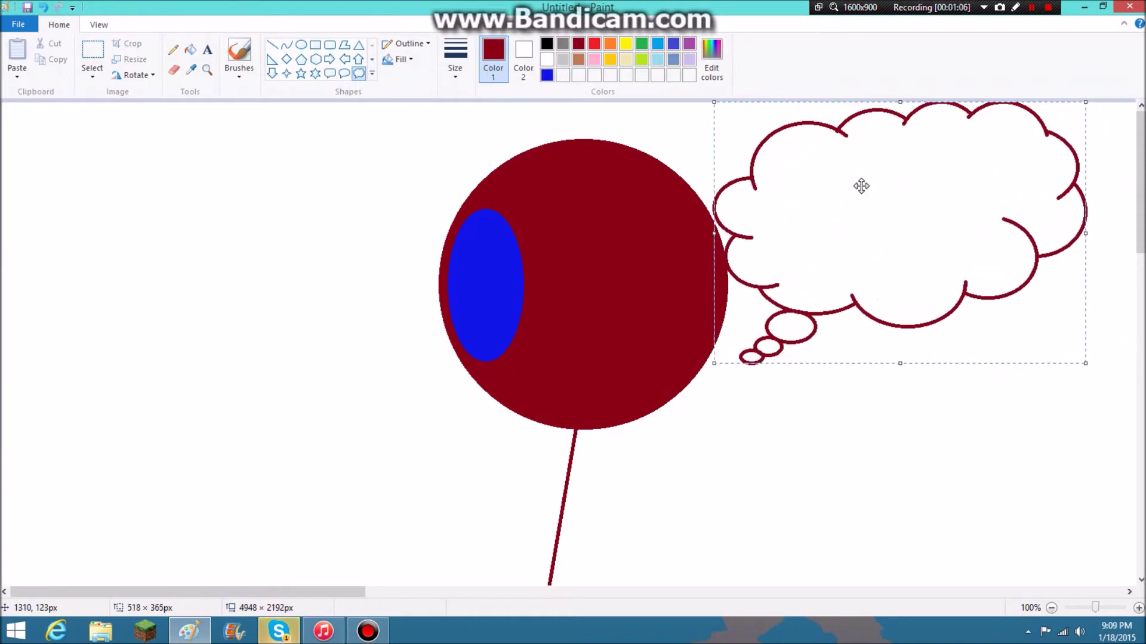
- Place a text box inside the cloud callout and set its font size to 20
left_click(207, 50)
left_click(822, 181)
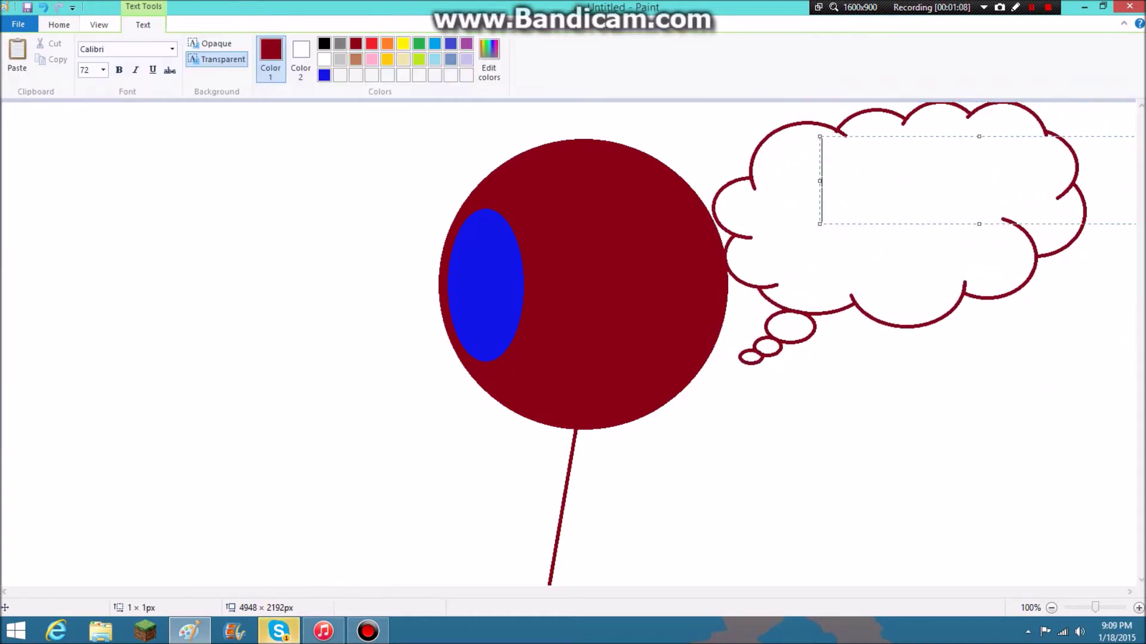
left_click_drag(822, 181, 887, 252)
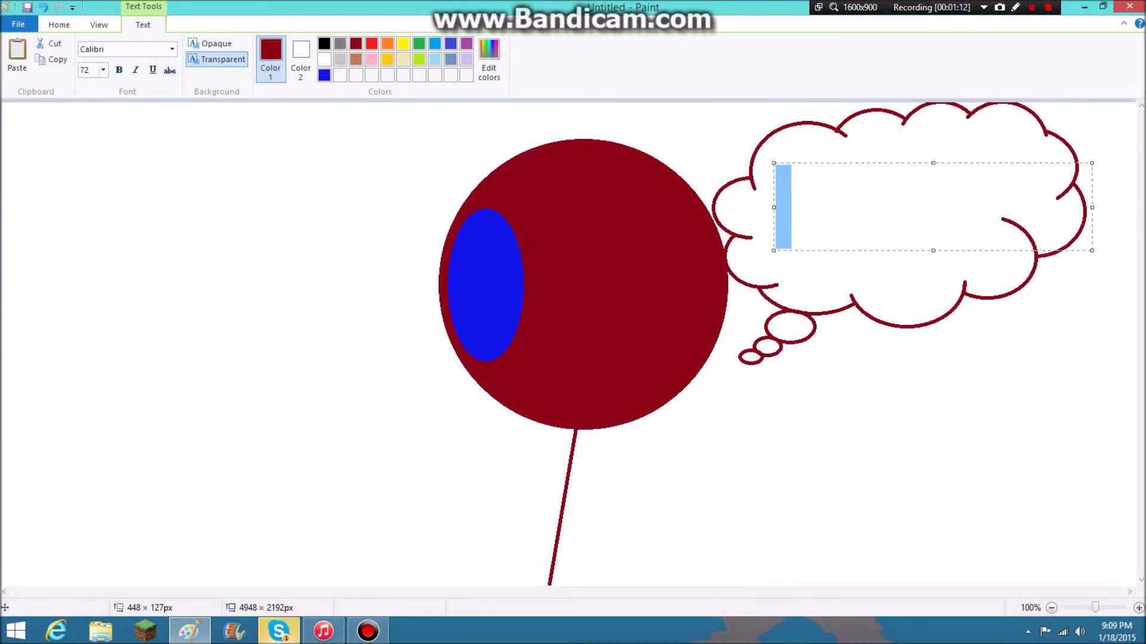
left_click(103, 69)
left_click(86, 122)
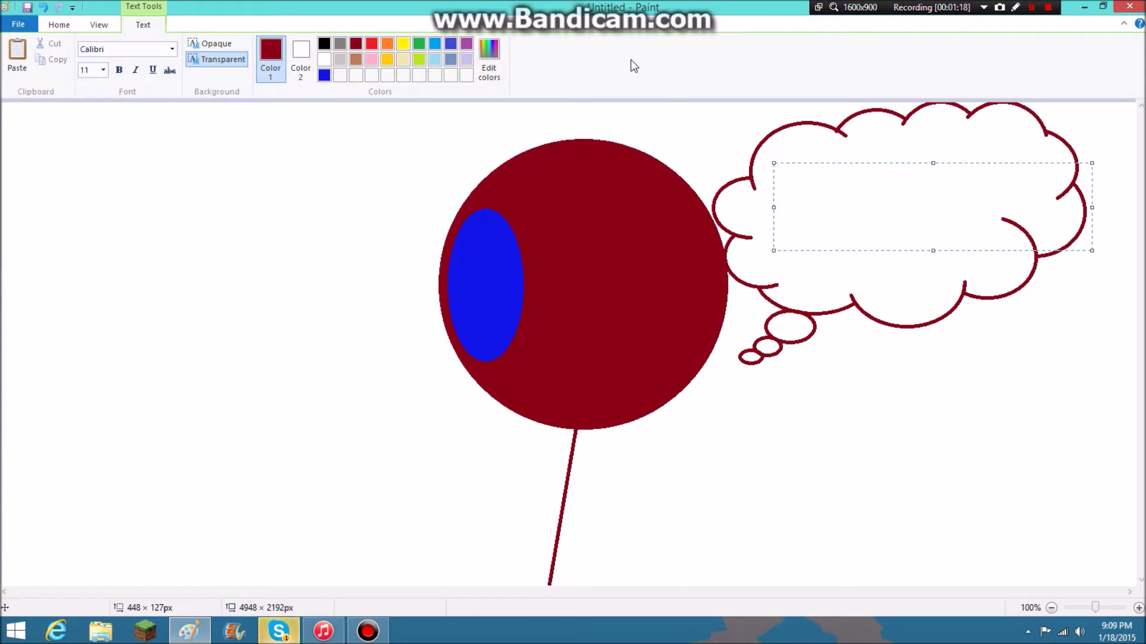
left_click(103, 70)
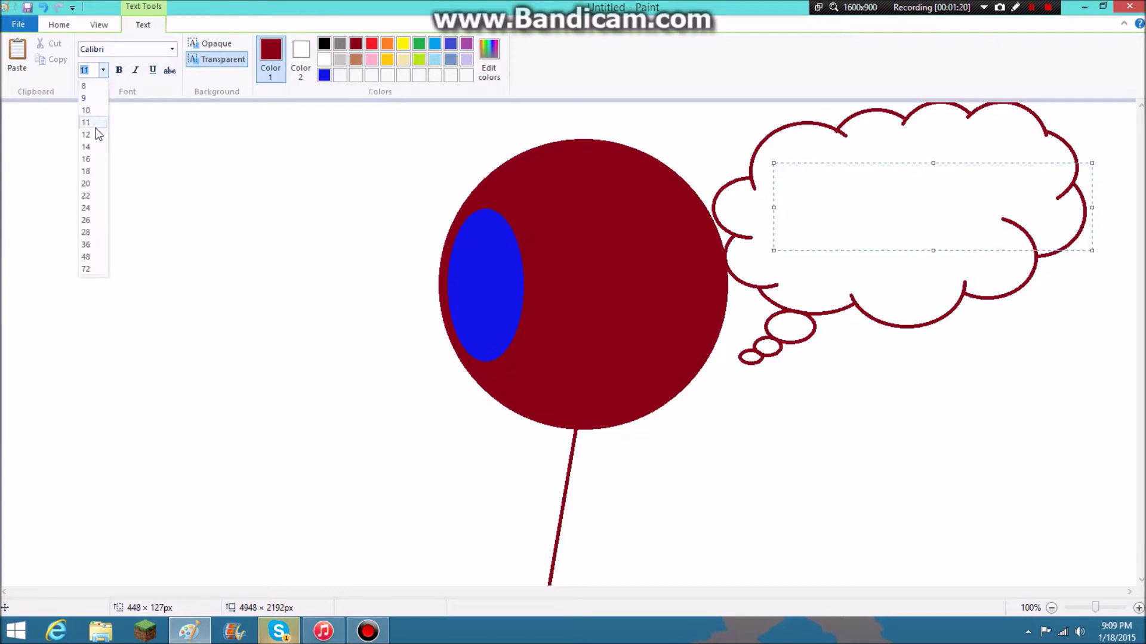
left_click(90, 184)
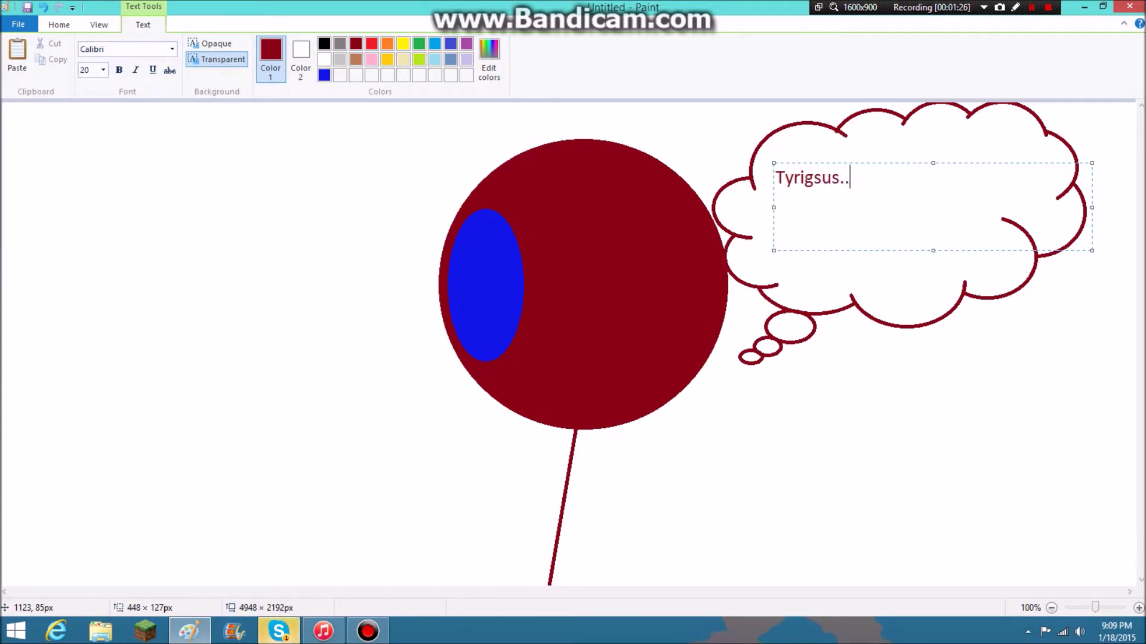
- Write "Tyrigsus...put the phone down..." in the cloud callout and commit the text
type("put the ph")
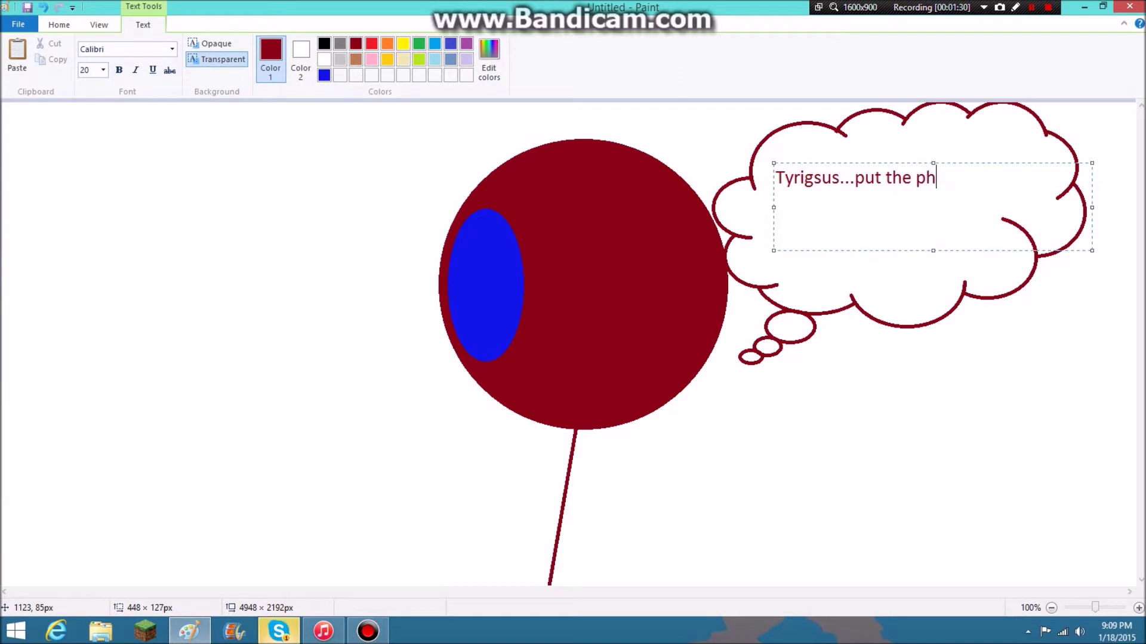
type("one d")
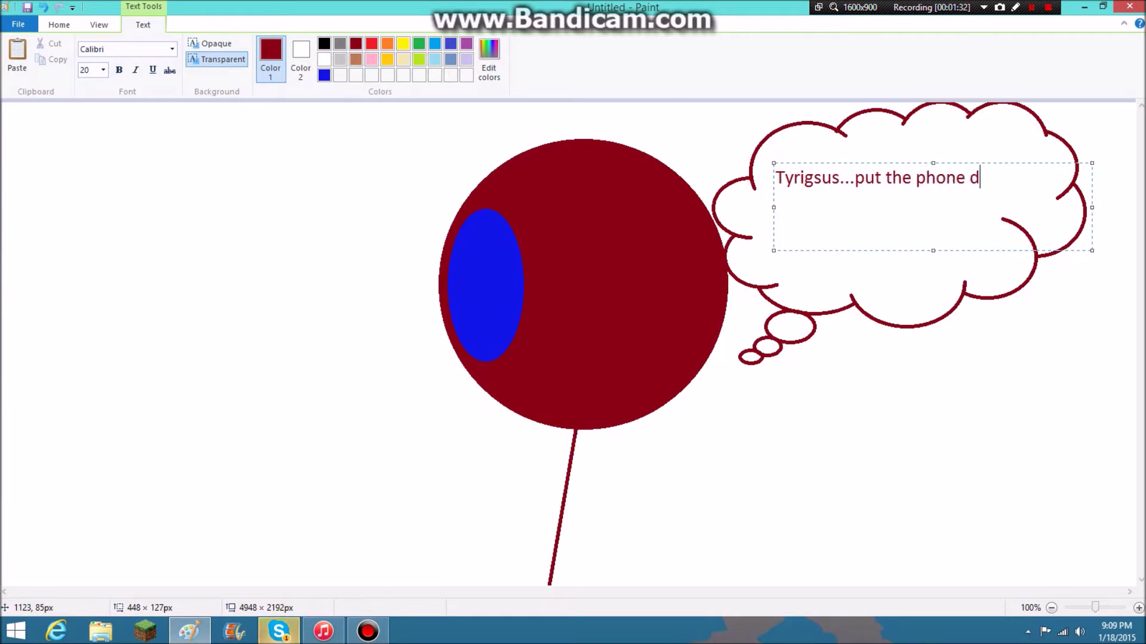
type("own...")
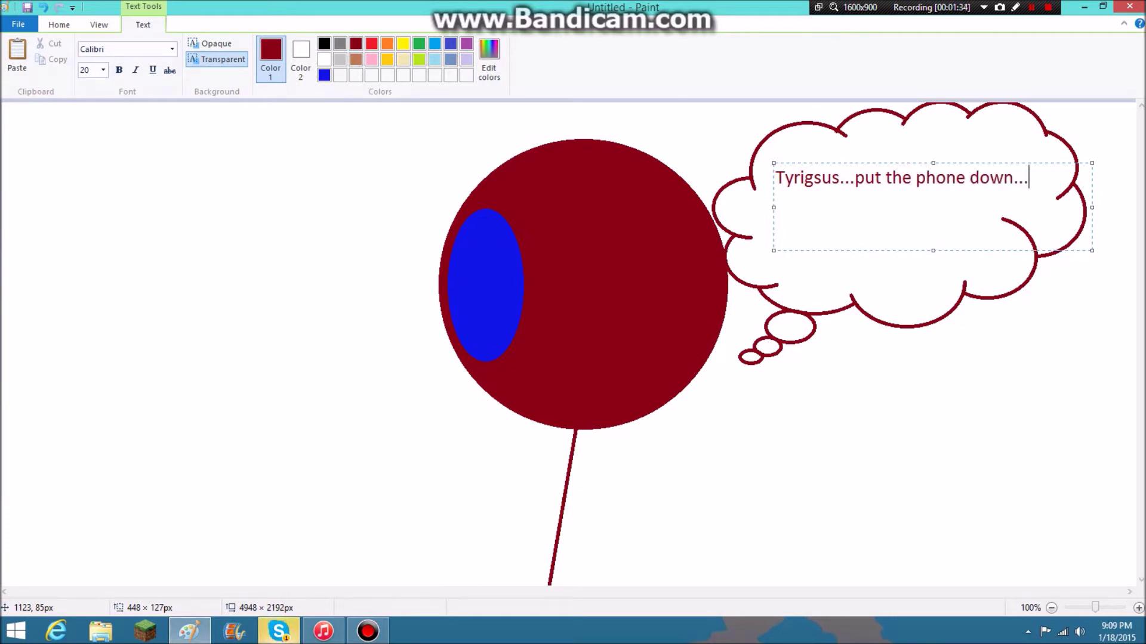
left_click(864, 402)
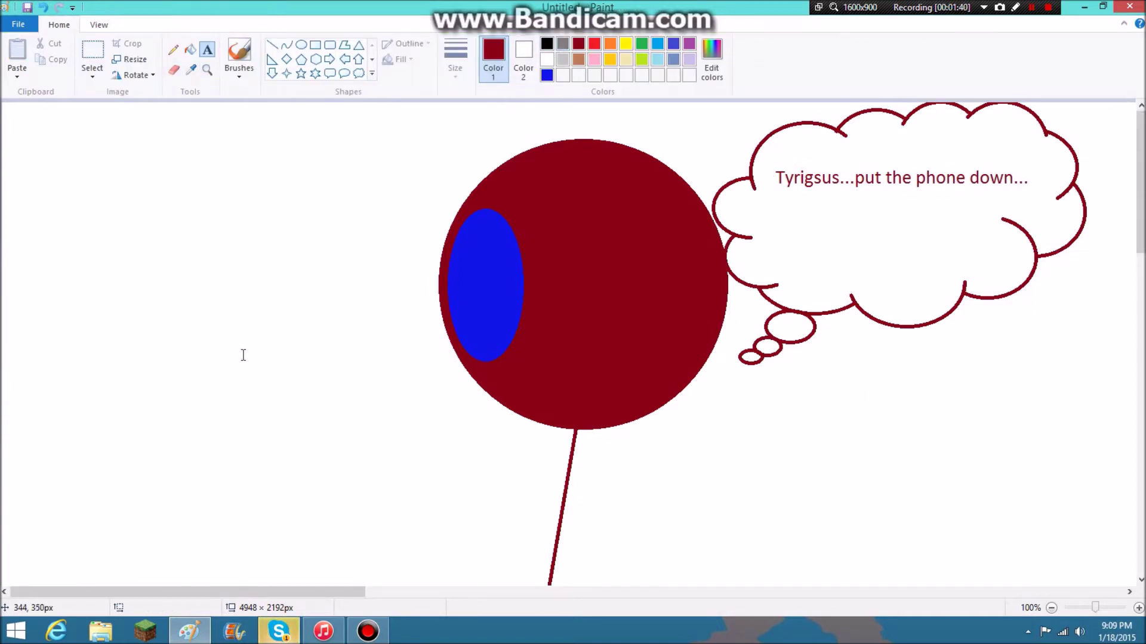
- Enlarge the canvas to about 12752 × 6040 px
scroll(501, 449, "down", 2)
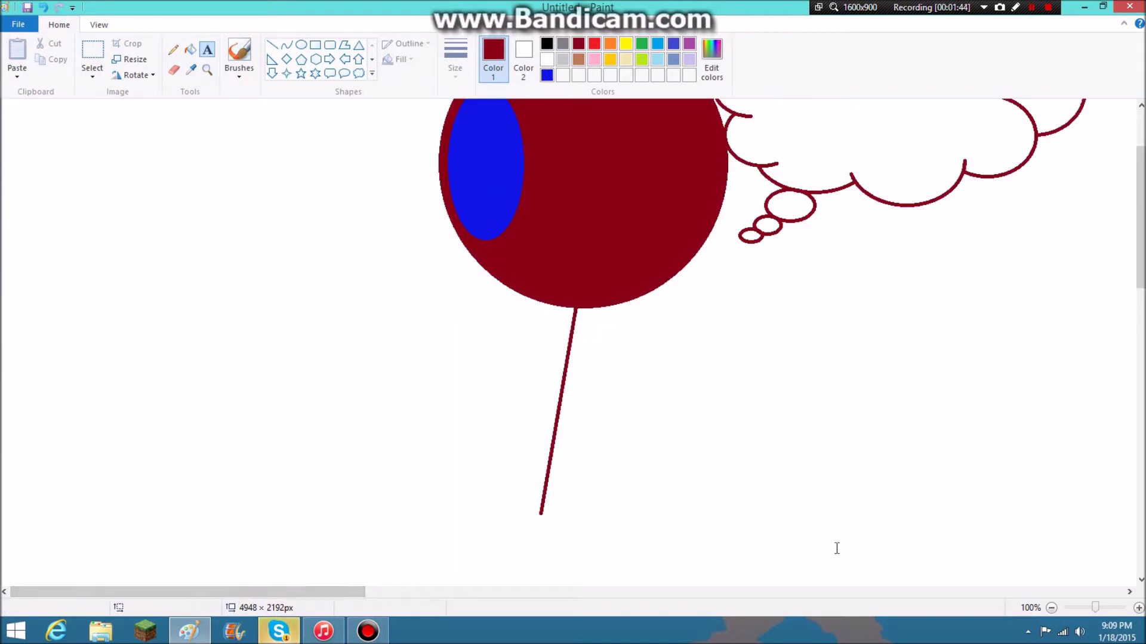
left_click_drag(1097, 607, 1068, 607)
mouse_move(452, 303)
left_mouse_down()
mouse_move(888, 494)
mouse_move(1143, 577)
mouse_move(1143, 642)
left_mouse_up()
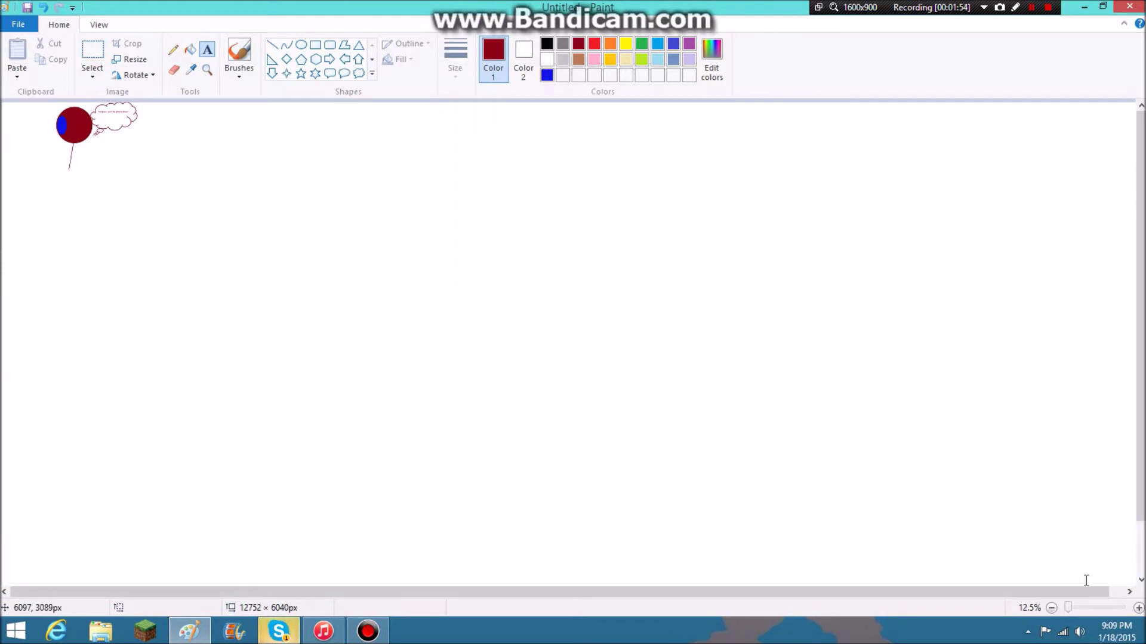
left_click(1092, 608)
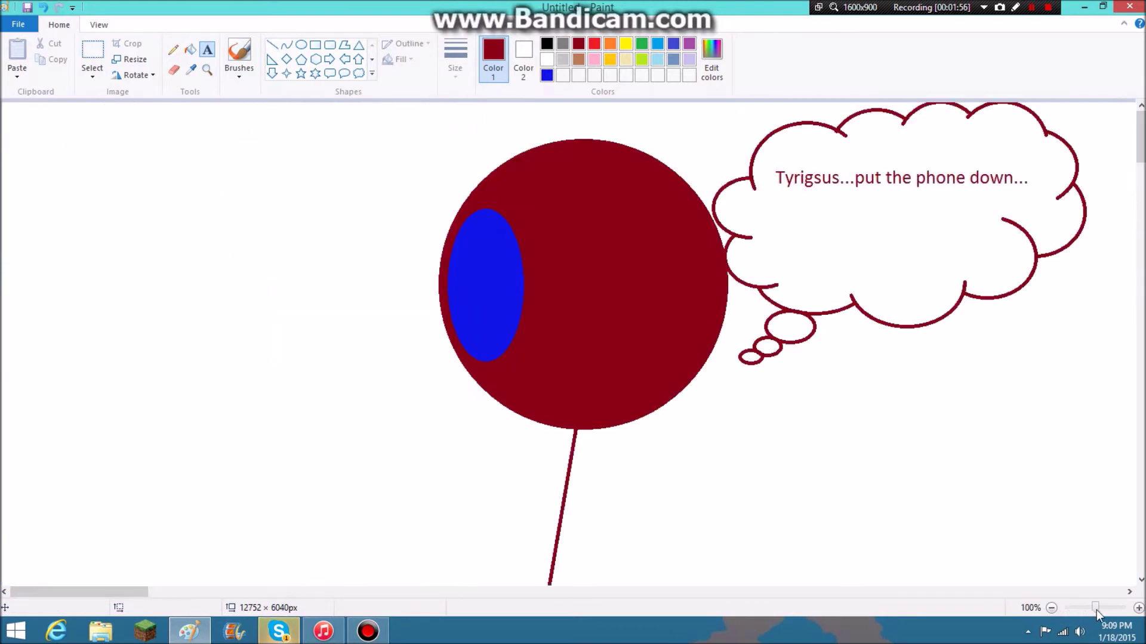
- Draw a black circle about 408 × 388 px at the canvas's left edge, beside the red one, and fill it with black
left_click(301, 44)
left_click(546, 43)
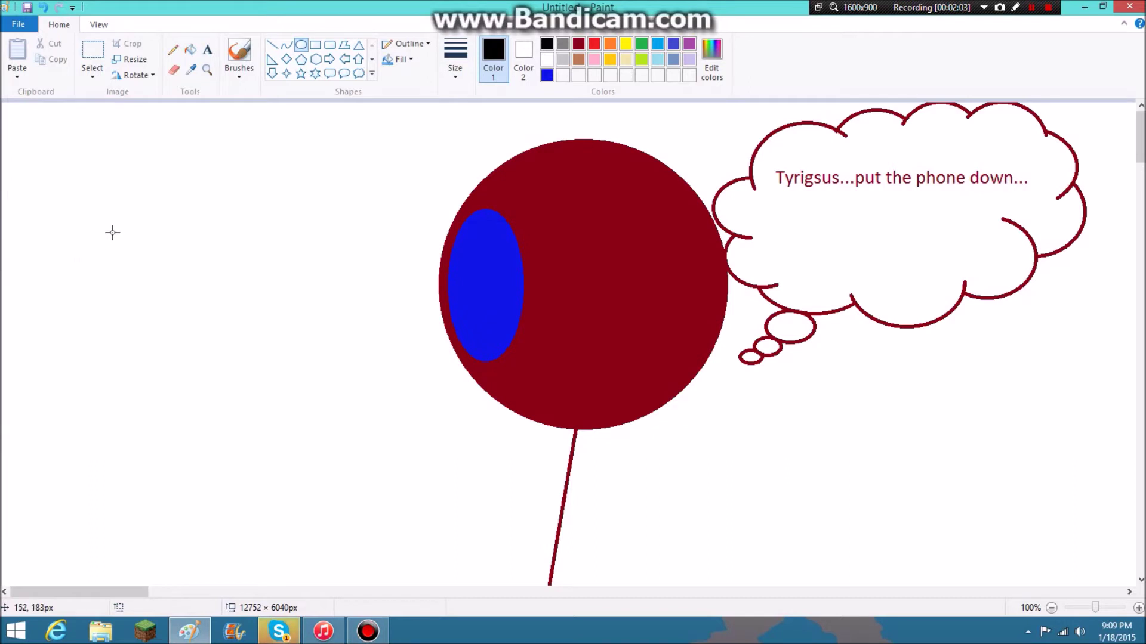
left_click_drag(98, 151, 394, 438)
left_click_drag(317, 315, 221, 328)
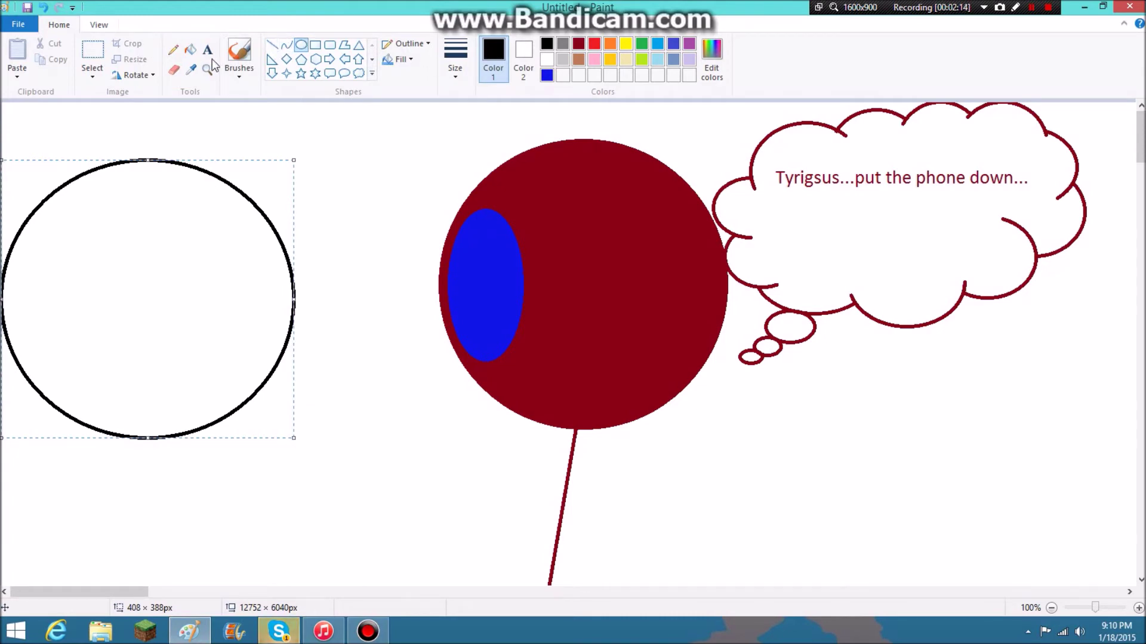
left_click(160, 234)
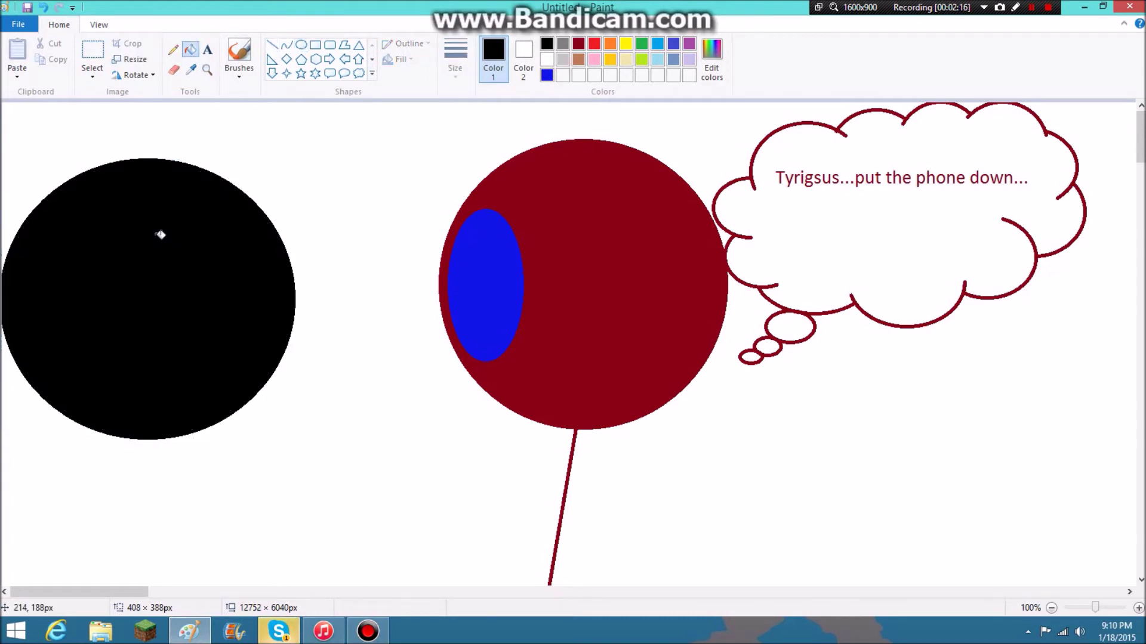
- Draw an ellipse about 116 × 139 px inside the black circle's right side and fill it with the custom blue
left_click(545, 74)
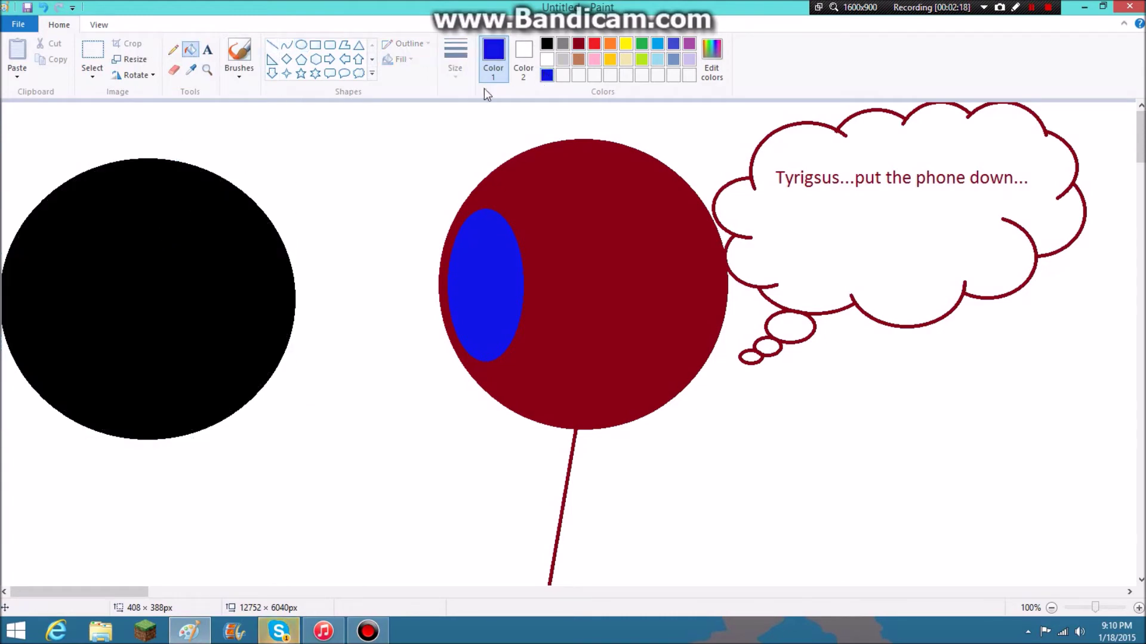
left_click(301, 45)
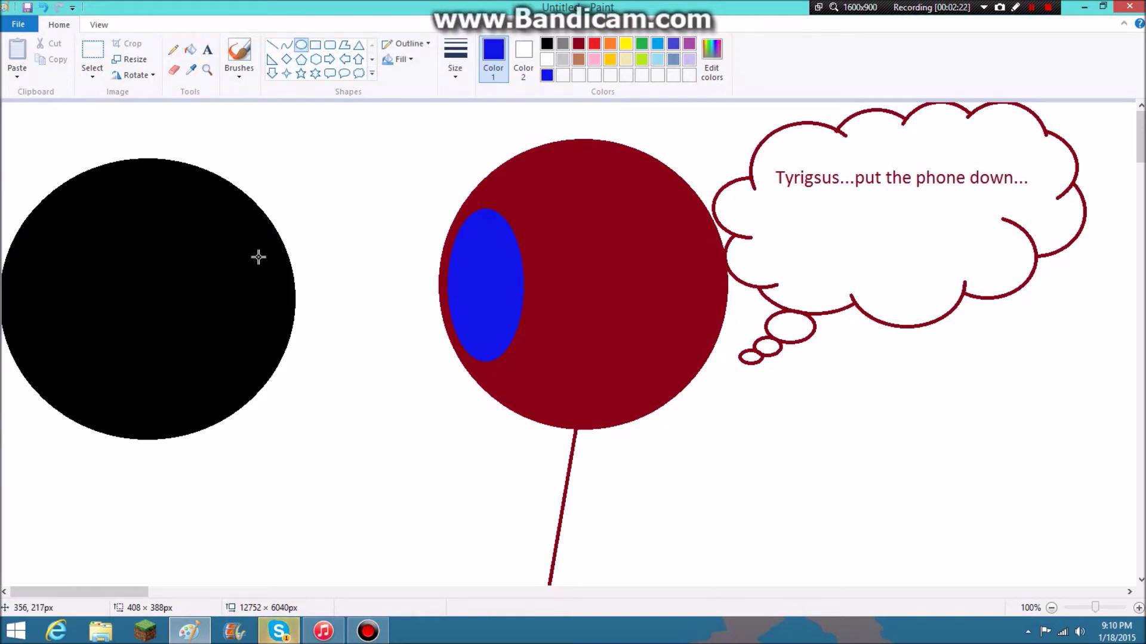
left_click_drag(259, 258, 172, 363)
left_click_drag(220, 320, 233, 300)
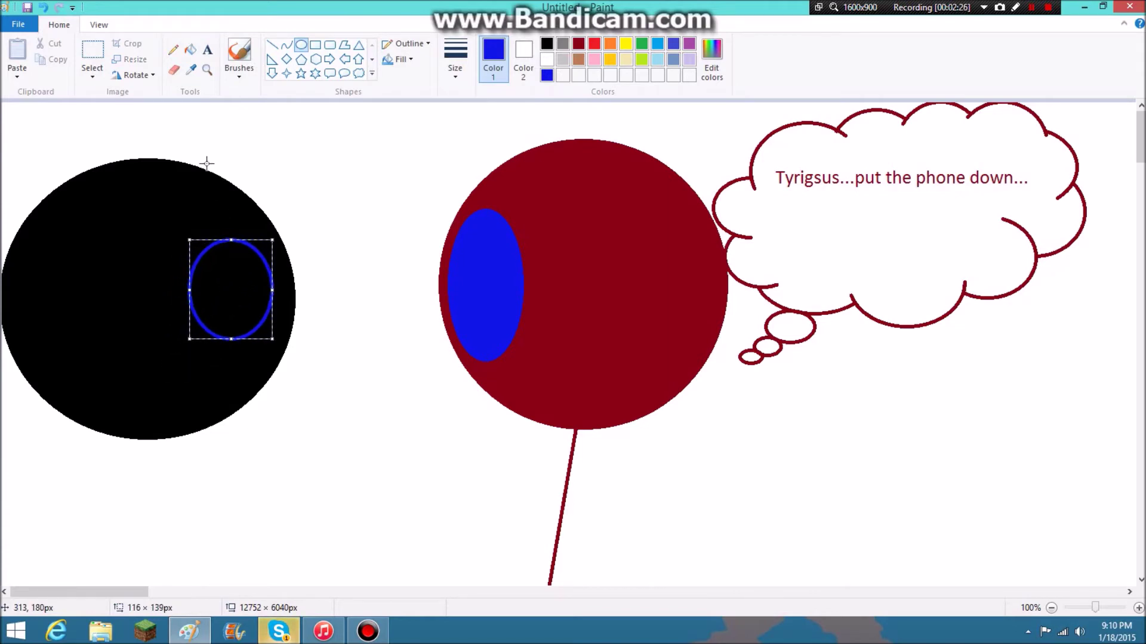
left_click(190, 51)
left_click(253, 273)
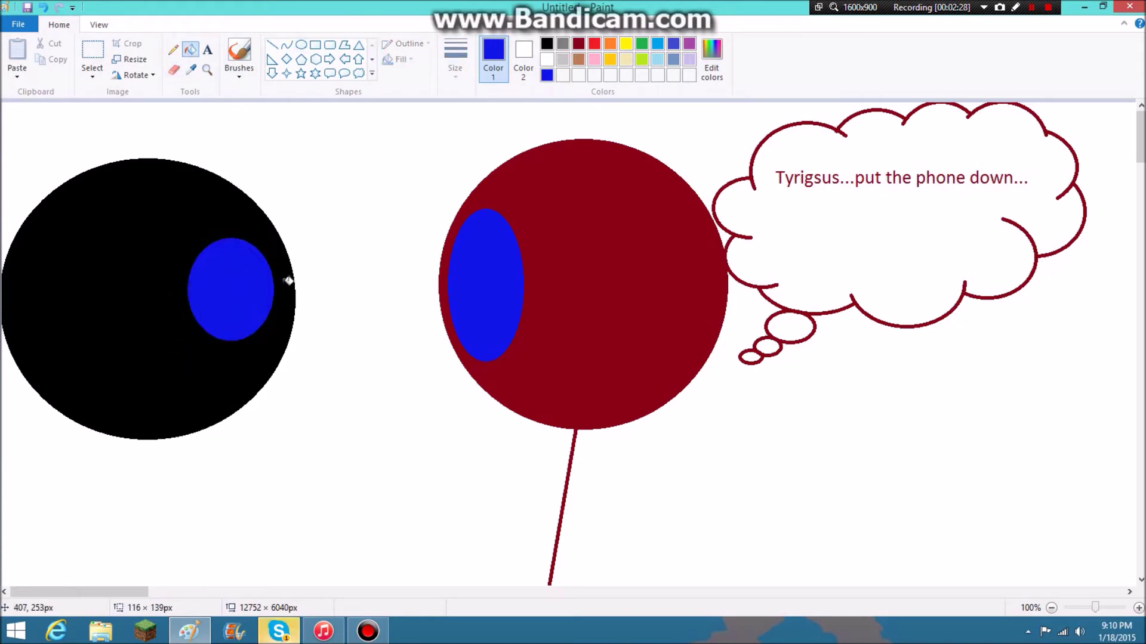
- Draw a blue eyebrow line about 110 × 55 px above the black head's eye and a blue mouth about 15 × 2 px on the red head
left_click(271, 45)
left_click_drag(190, 203, 270, 243)
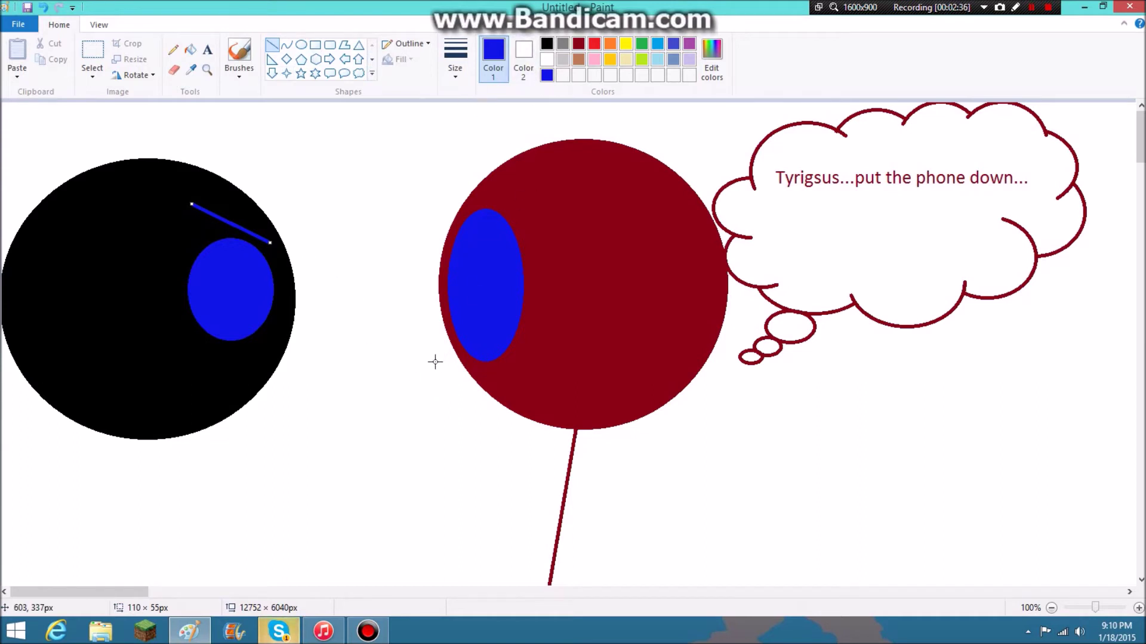
left_click_drag(492, 382, 498, 385)
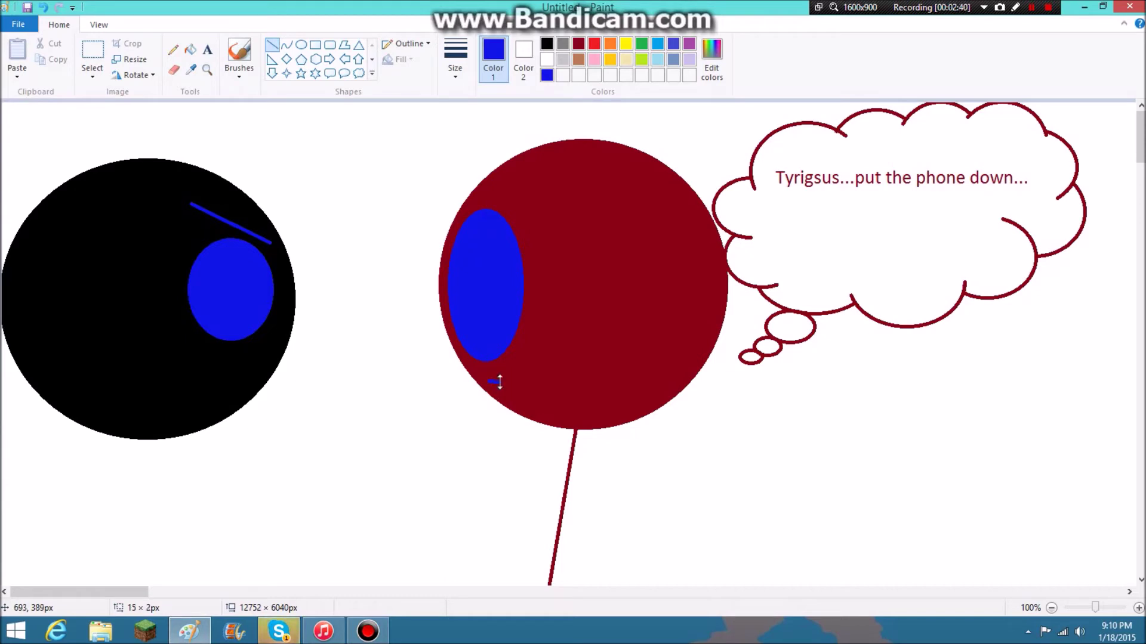
left_click(463, 452)
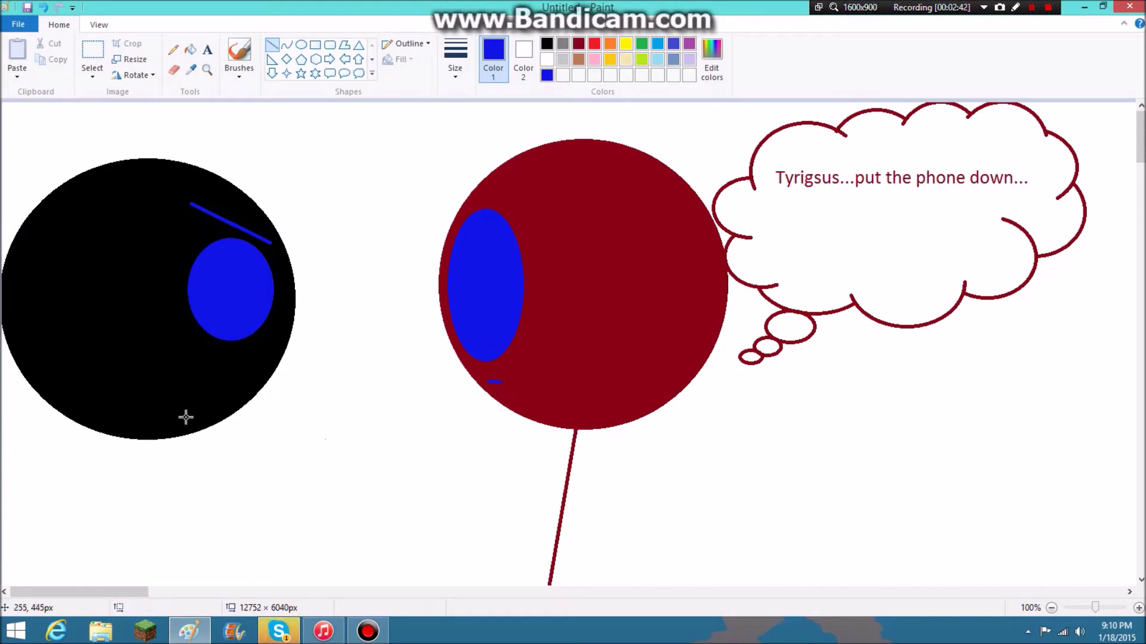
- Draw a black right triangle about 40 × 130 px in the space above and between the two heads
left_click(272, 60)
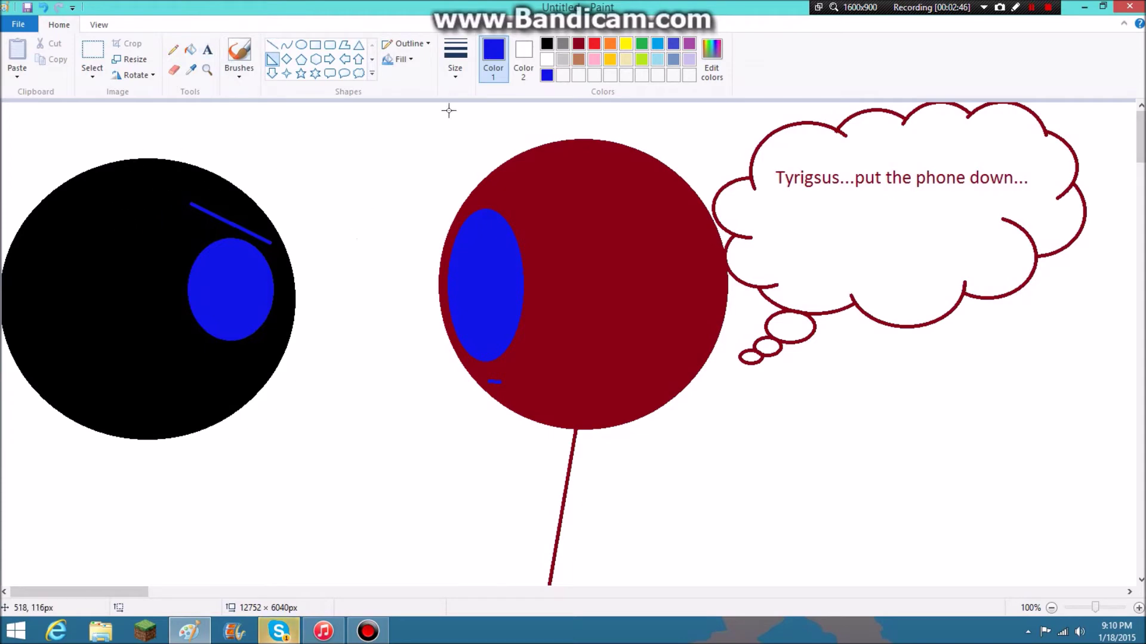
left_click(546, 43)
left_click_drag(308, 209, 336, 117)
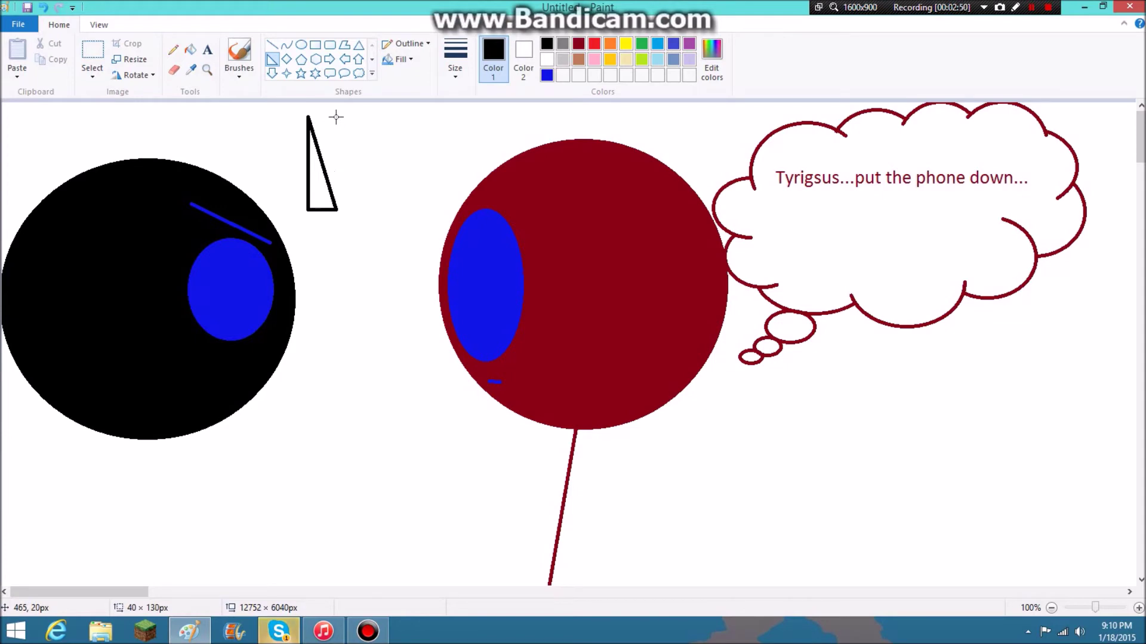
- Flip and rotate the black triangle so its point faces up, and place it as a spike on top of the black head
right_click(318, 175)
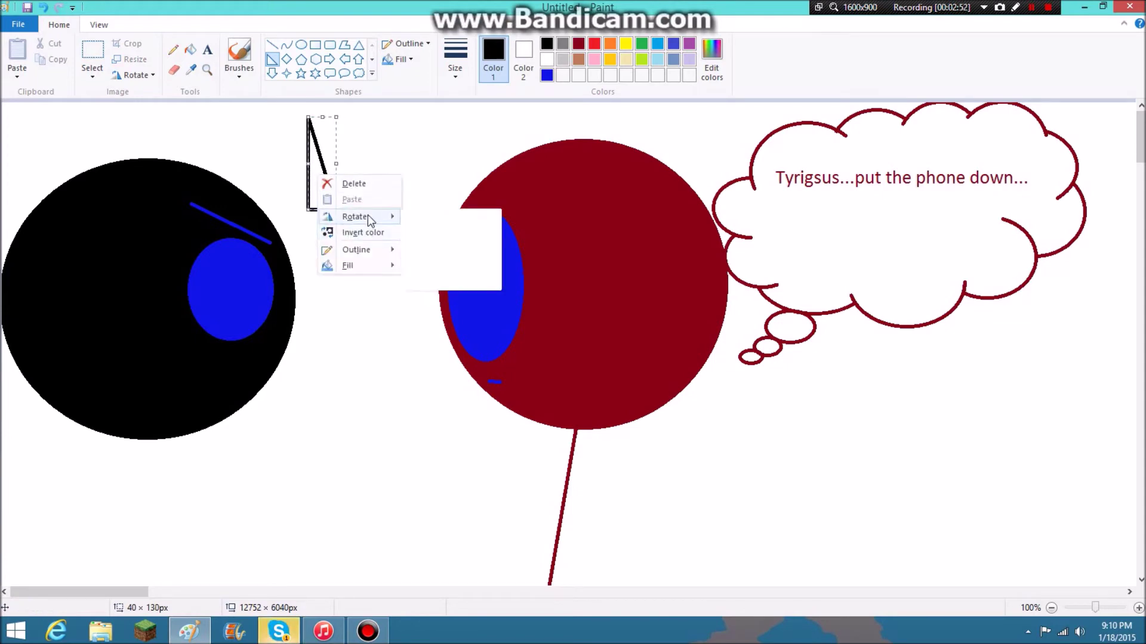
mouse_move(369, 218)
left_click(438, 264)
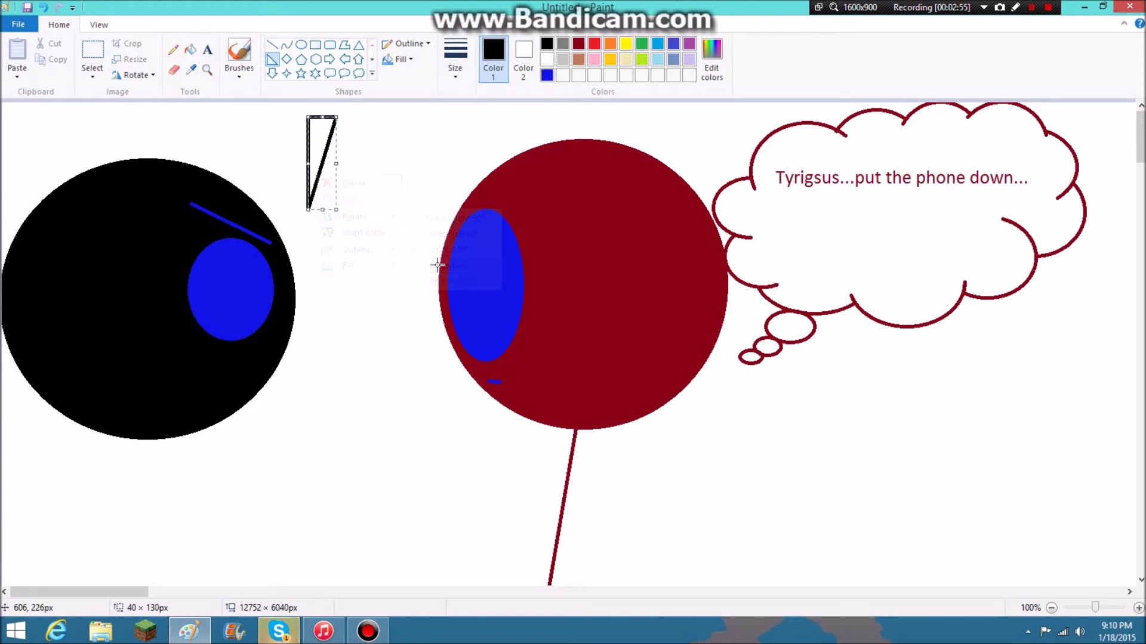
right_click(330, 173)
mouse_move(366, 213)
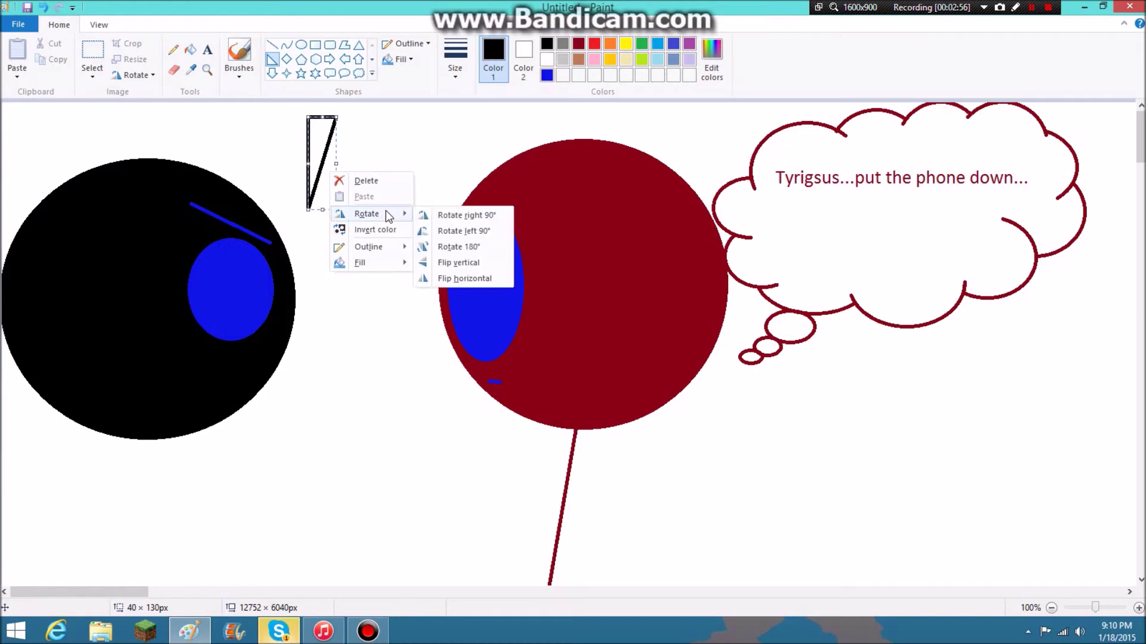
left_click(439, 230)
right_click(315, 170)
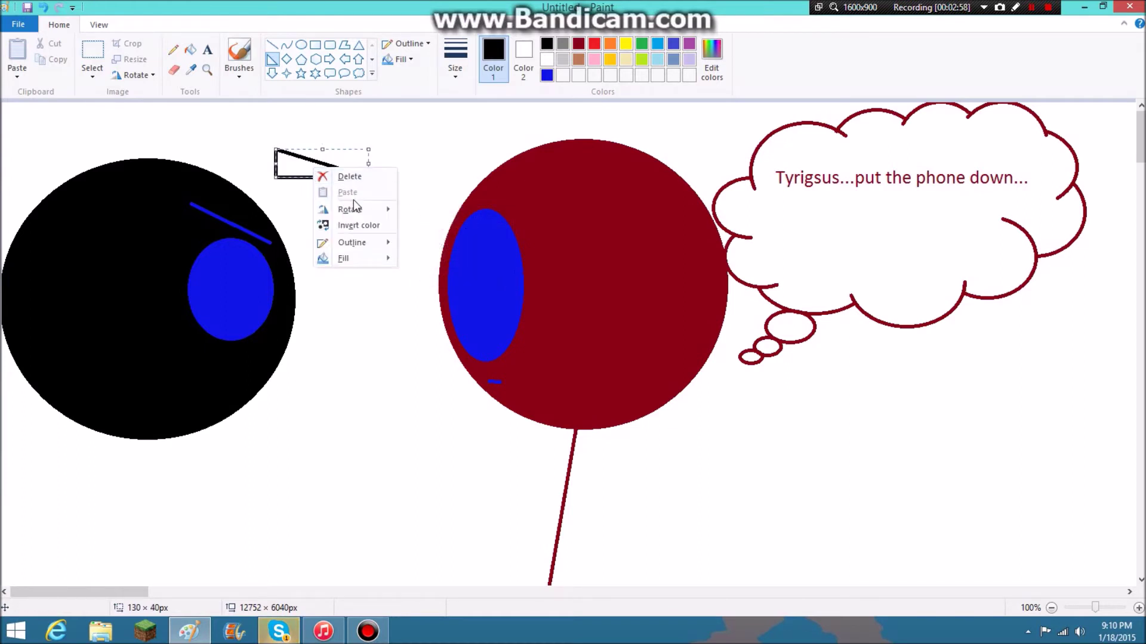
mouse_move(361, 209)
left_click(421, 209)
left_click_drag(324, 177, 101, 165)
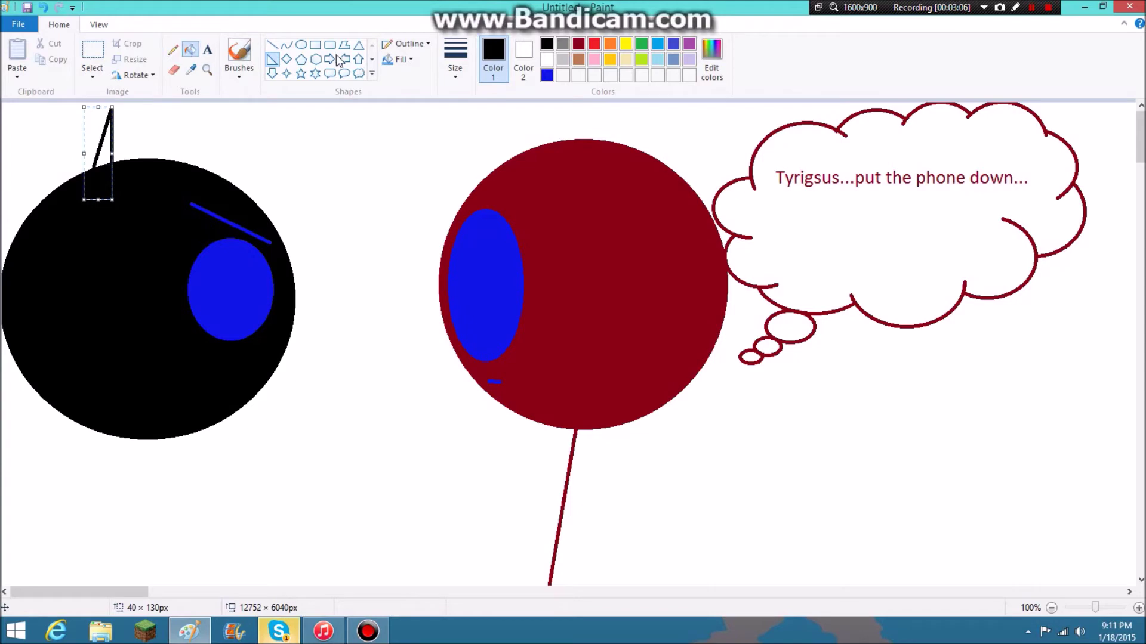
- Fill the triangle on the black head with black and undo the accidental white fill
left_click(190, 49)
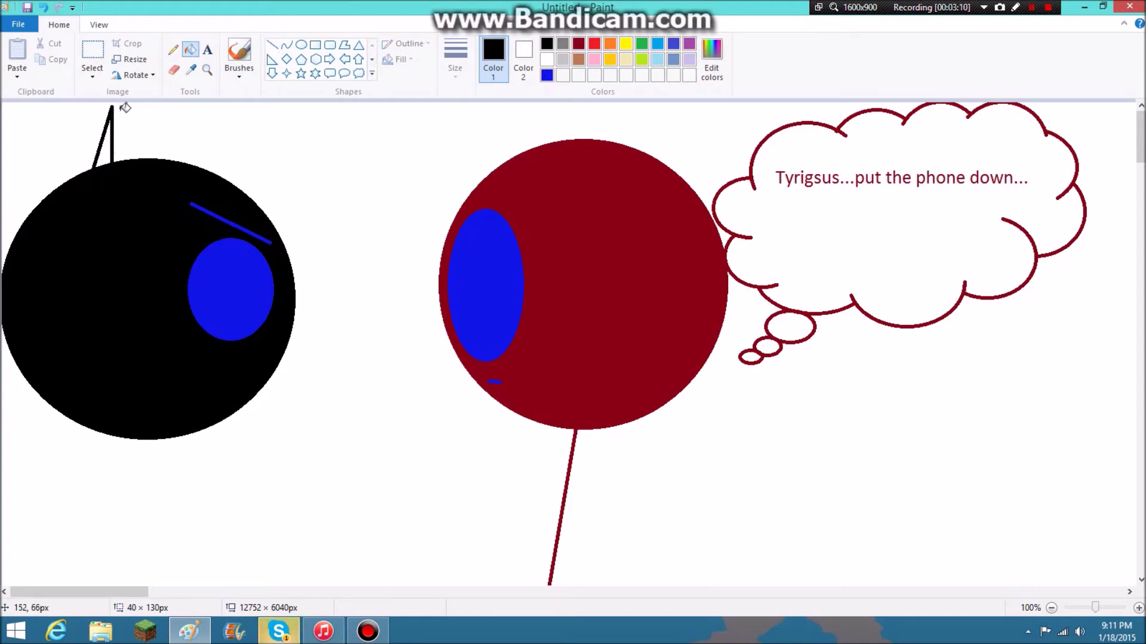
left_click(108, 142)
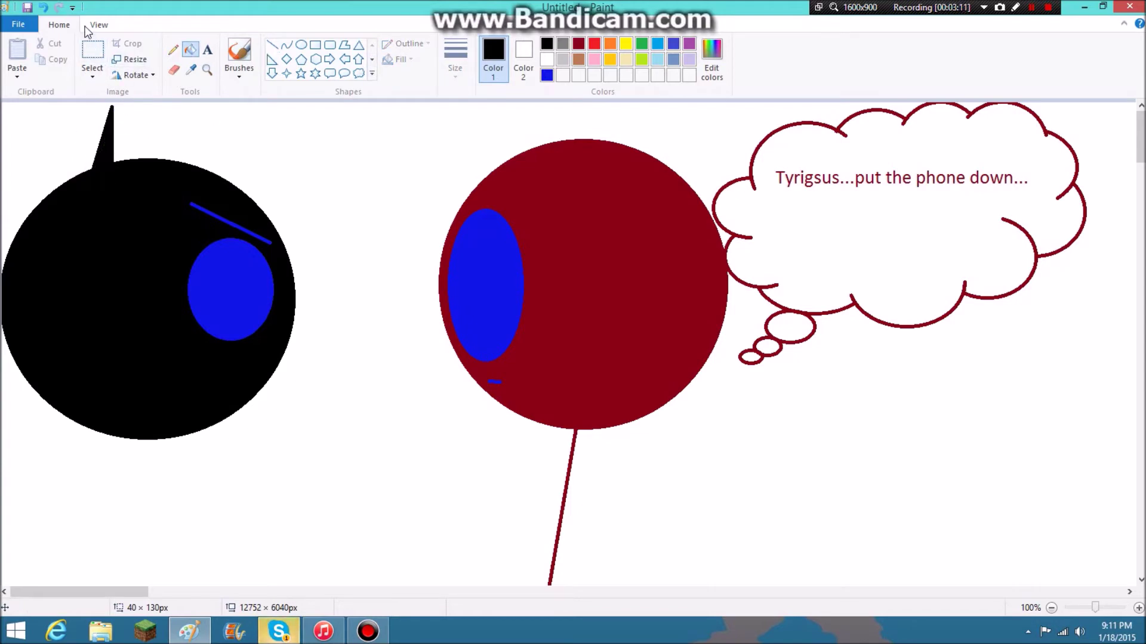
right_click(112, 133)
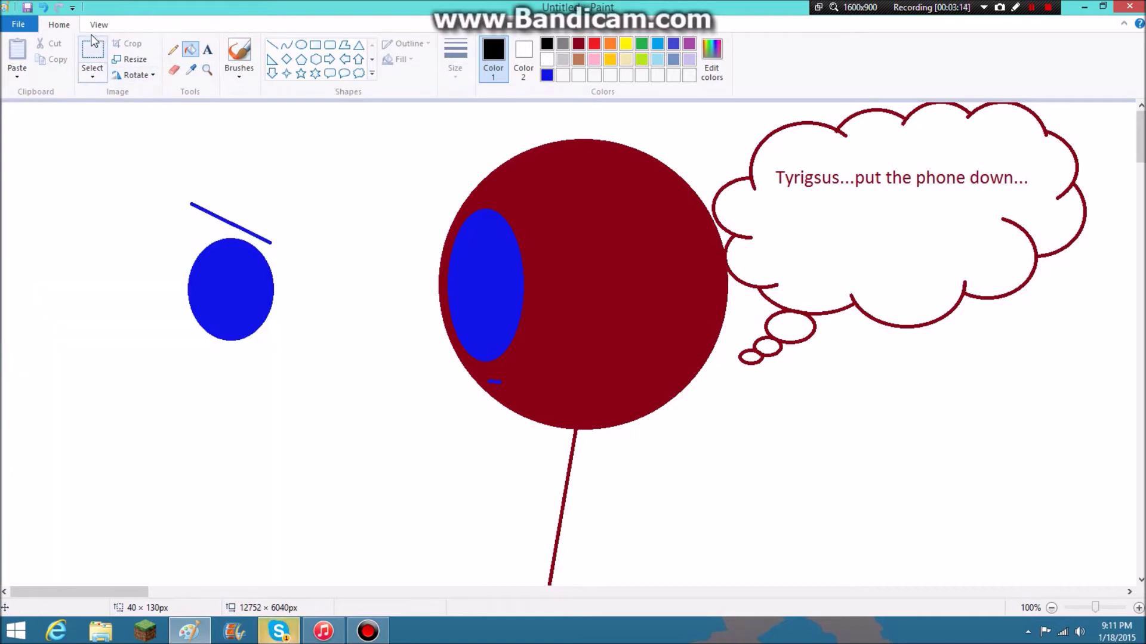
left_click(44, 9)
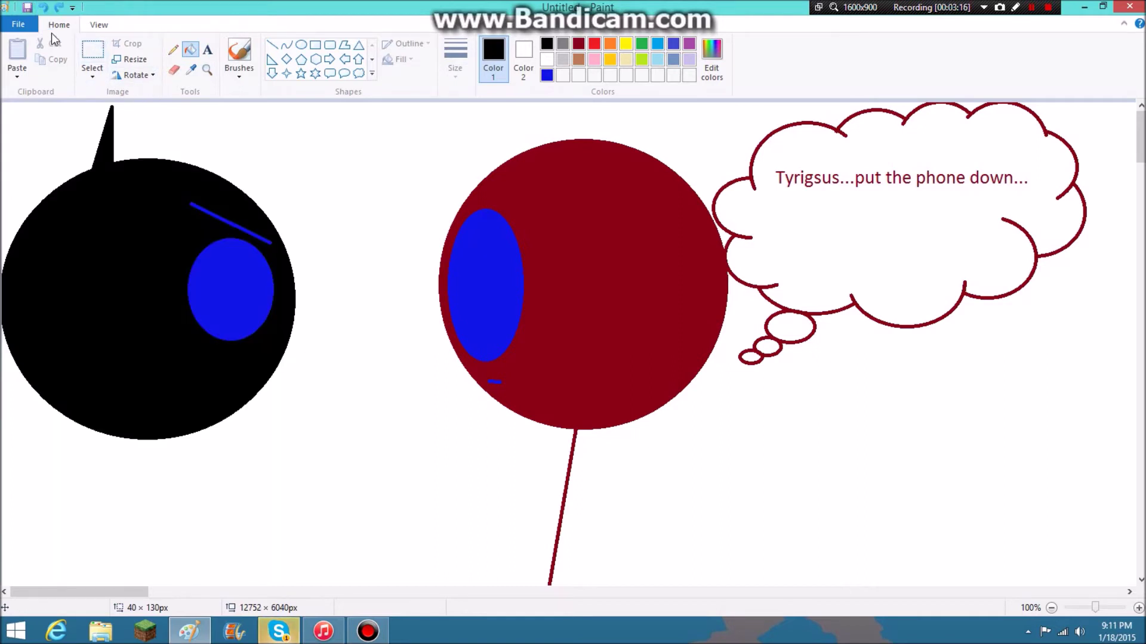
- Try to draw a curved blue mouth about 135 × 99 px below the black head's eye
left_click(174, 52)
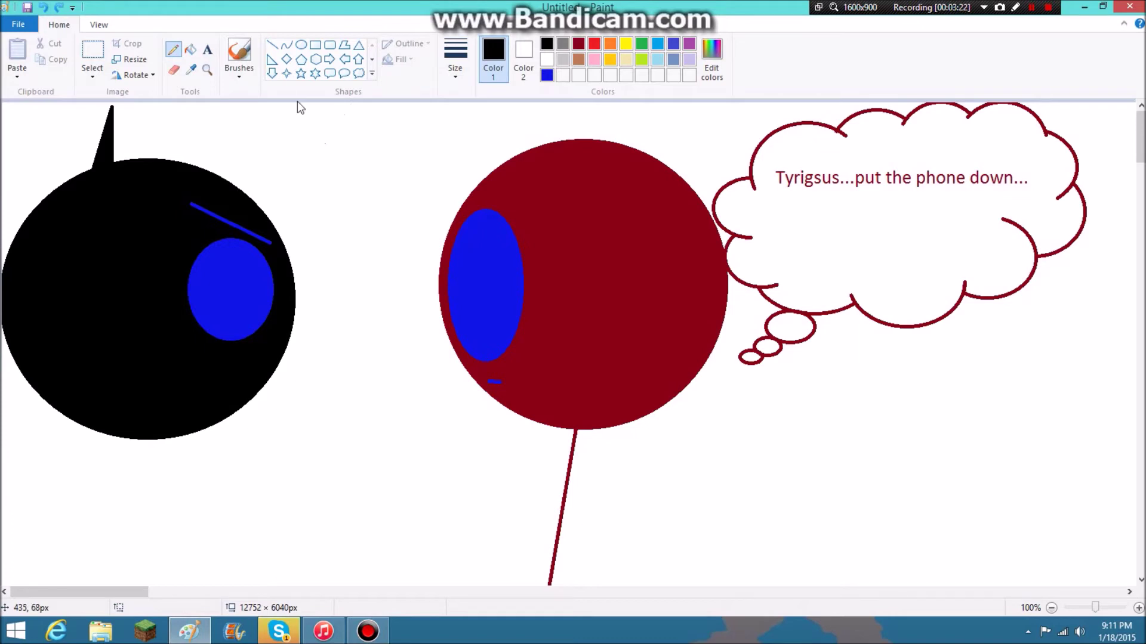
left_click(285, 46)
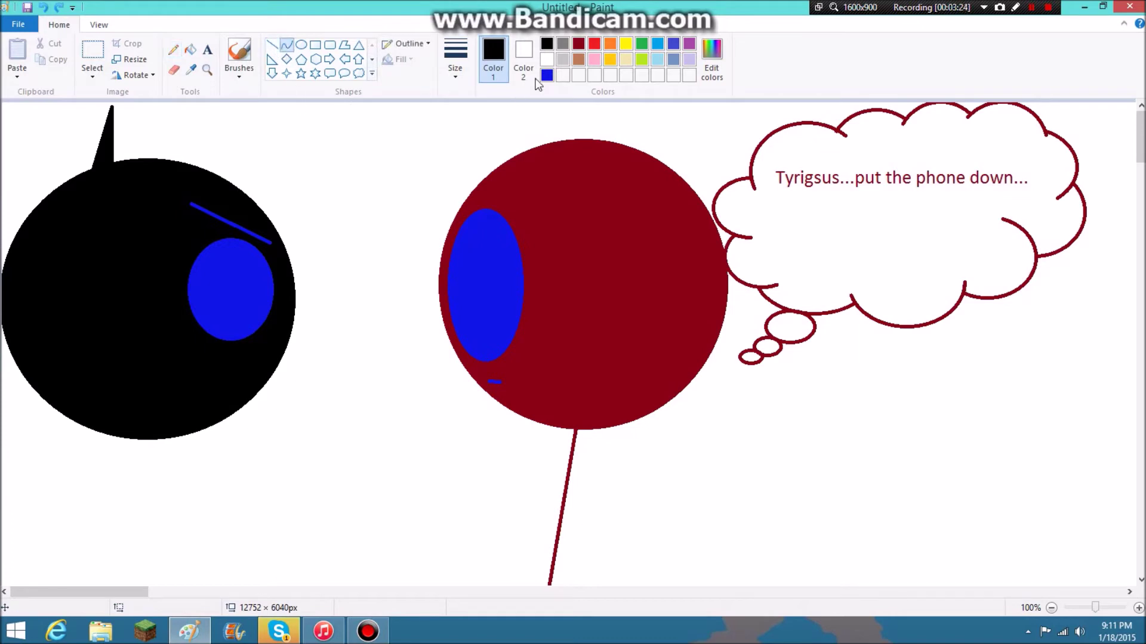
left_click(547, 76)
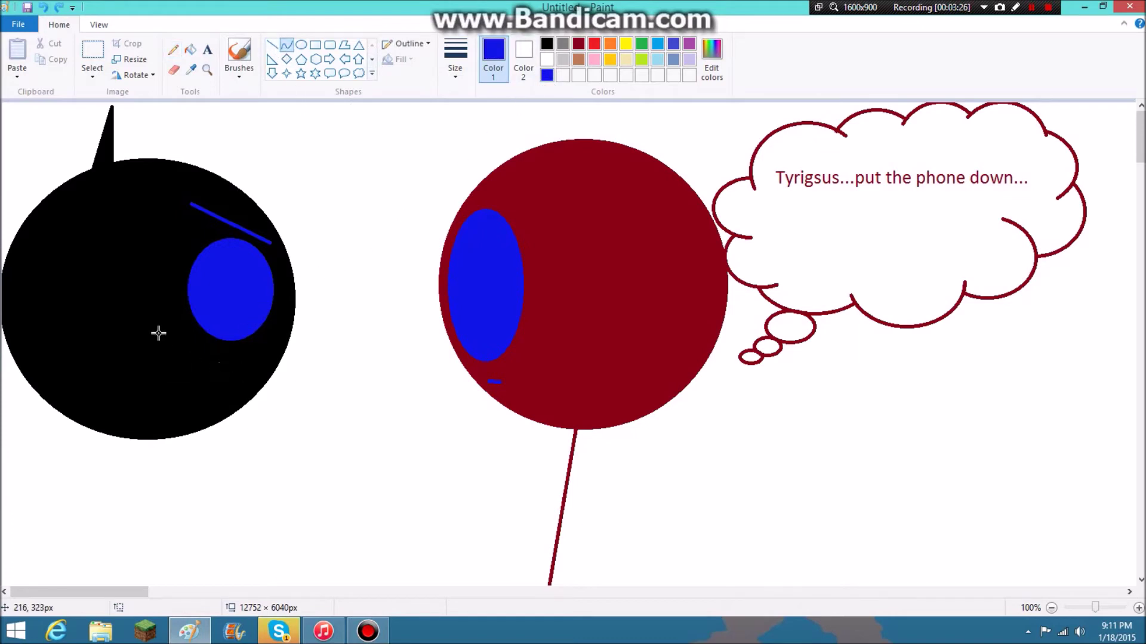
left_click_drag(159, 334, 206, 382)
left_click_drag(198, 396, 195, 404)
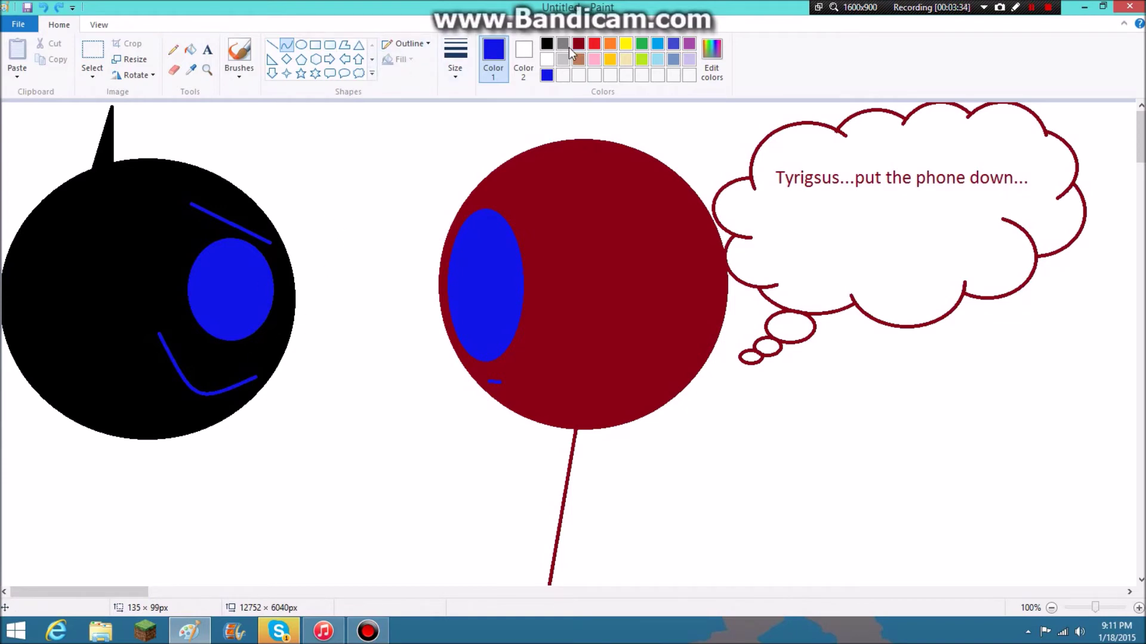
- Draw a straight black body line downward from the bottom of the black head, leaning slightly to the left
left_click(547, 45)
left_click(272, 45)
left_click_drag(137, 440, 117, 607)
left_click(149, 477)
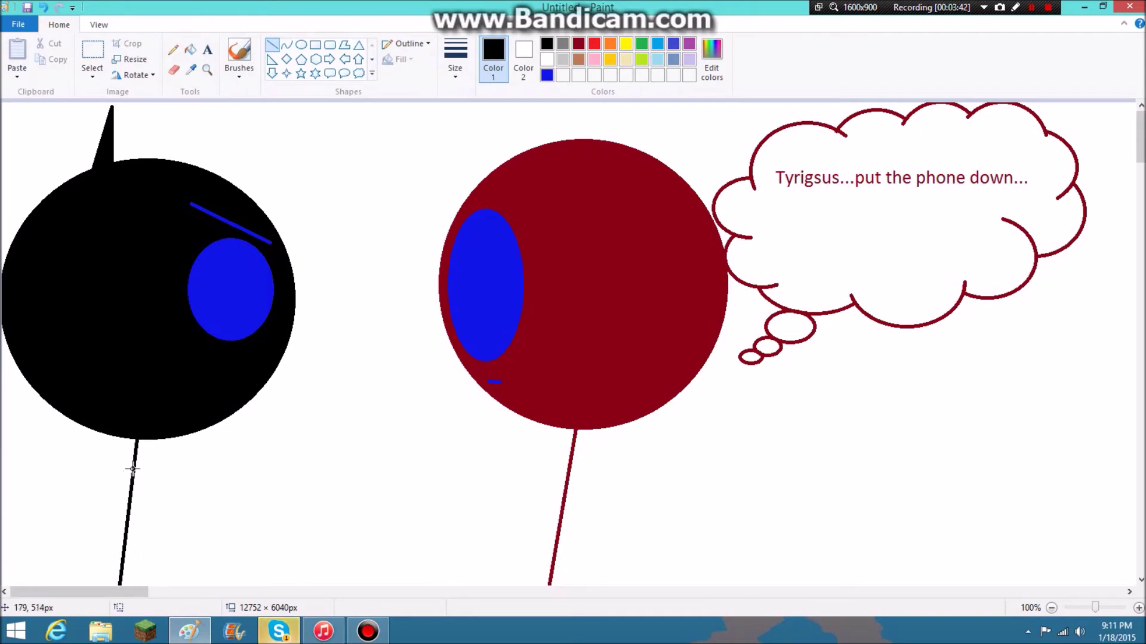
- Draw the black figure's bent arm with two black lines, one sloping down from the neck and one rising toward the red figure
left_click_drag(159, 464, 192, 561)
left_click_drag(177, 515, 156, 503)
left_click(178, 544)
left_click_drag(174, 545, 251, 497)
left_click(256, 502)
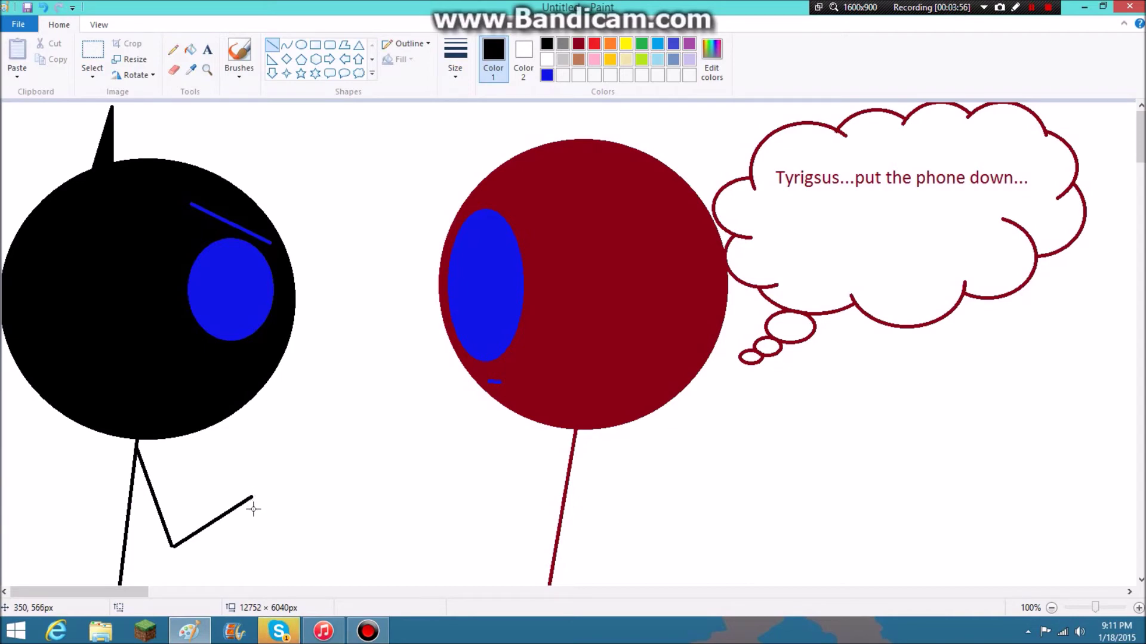
- Try to outline a phone at the end of the black arm with lines about 80 px, 31 px and 86 px long
mouse_move(253, 502)
left_mouse_down()
mouse_move(269, 453)
mouse_move(250, 458)
mouse_move(254, 448)
mouse_move(253, 490)
left_mouse_up()
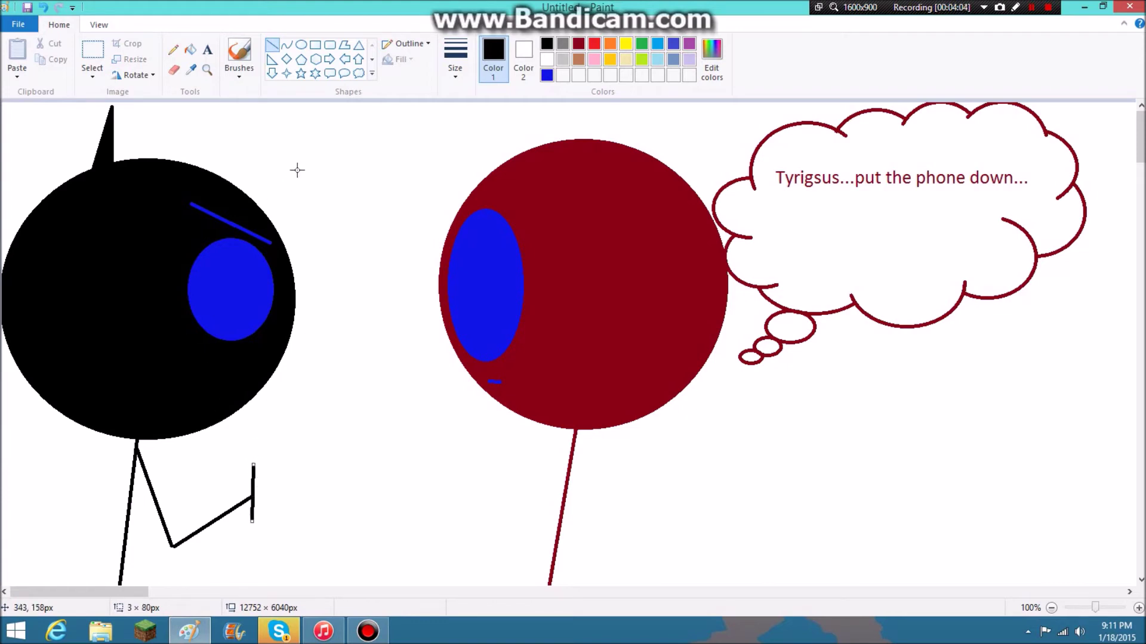
left_click_drag(283, 476, 264, 466)
key("ctrl+z")
left_click_drag(254, 465, 276, 463)
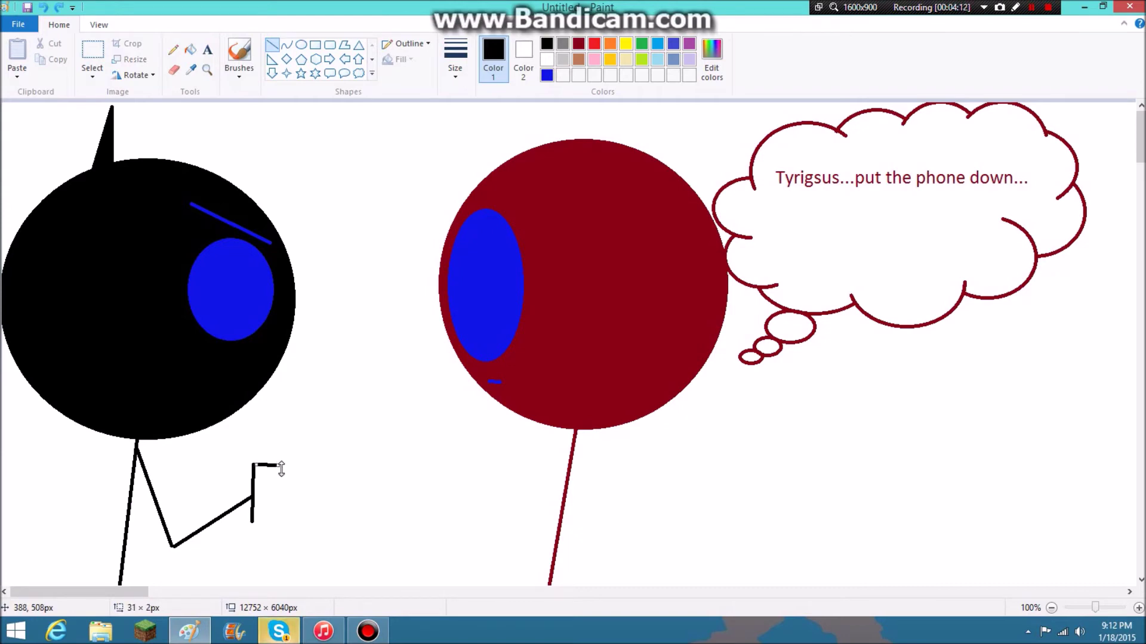
left_click(319, 483)
left_click_drag(279, 476, 275, 525)
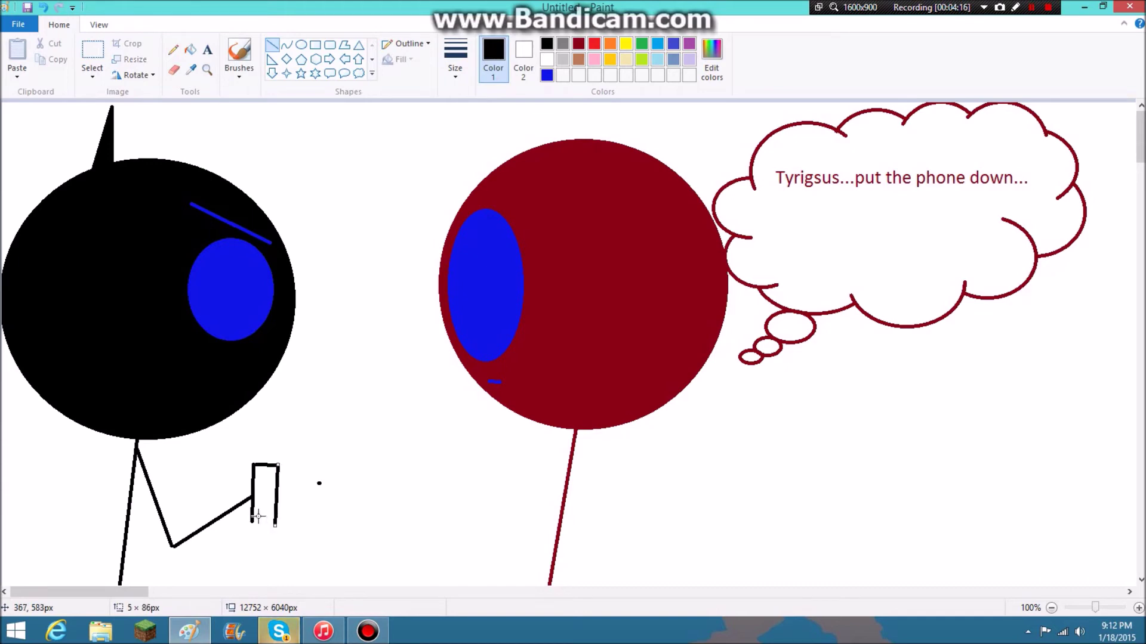
- Undo the eraser stroke and the phone outline lines at the end of the black arm
left_click(173, 70)
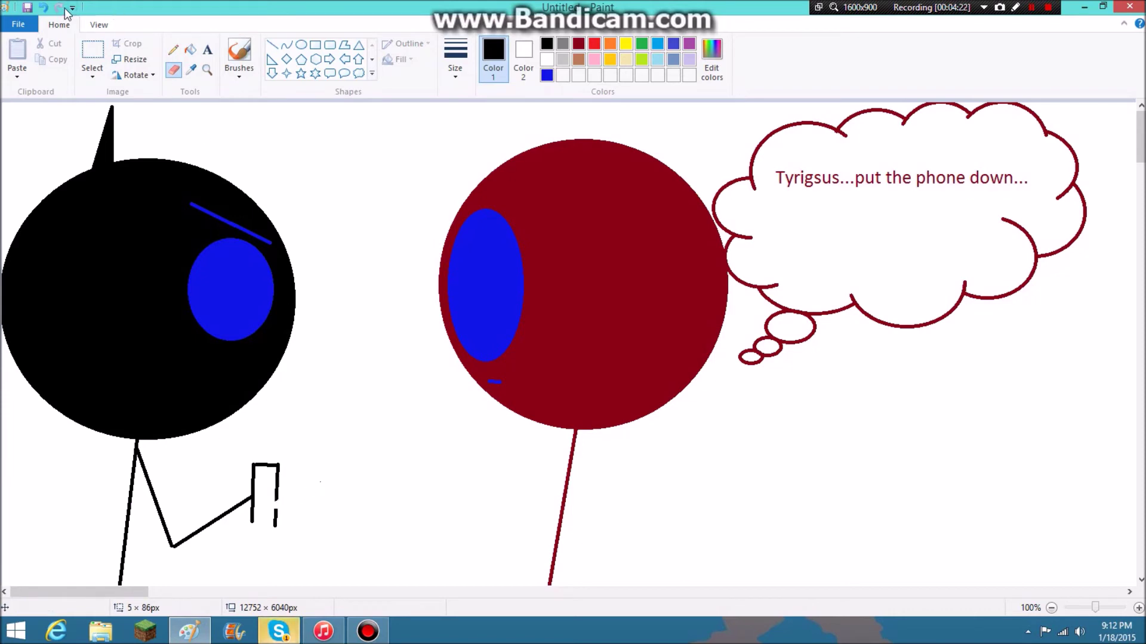
left_click(44, 9)
left_click(44, 8)
left_click(44, 9)
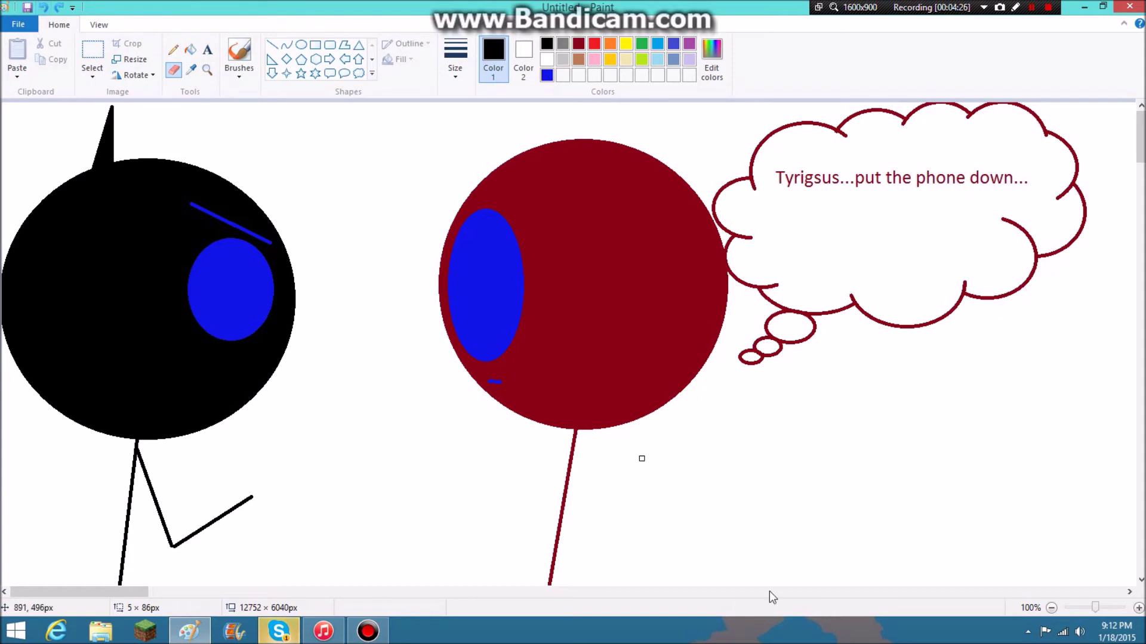
- Draw a vertical black line about 92 px long at the end of the black figure's forearm
left_click(1051, 607)
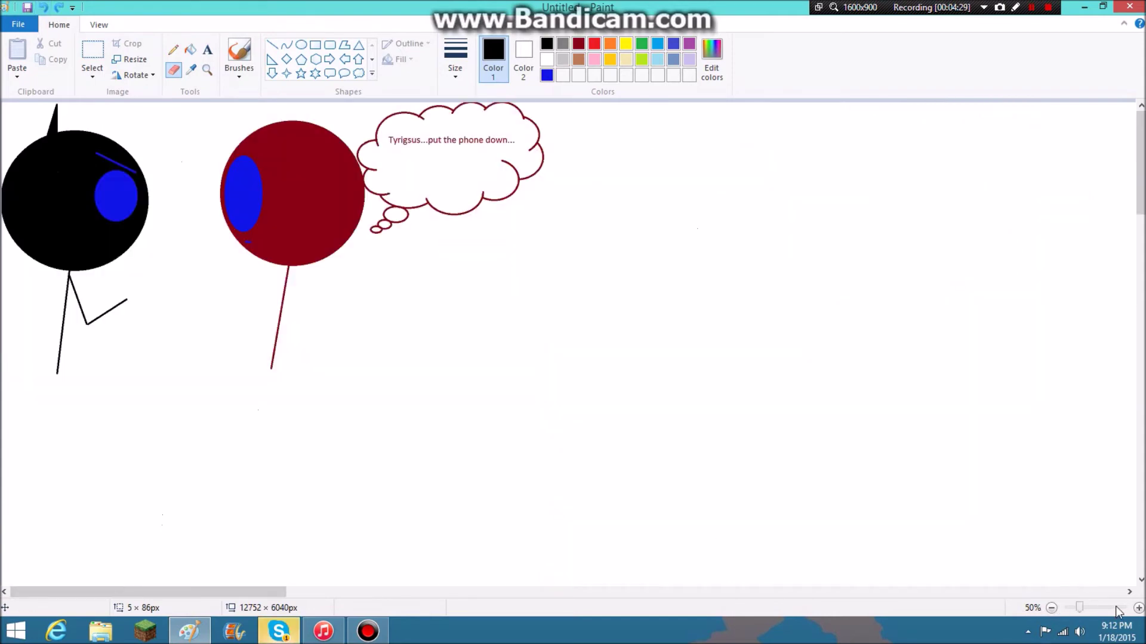
left_click(1117, 608)
left_click(1117, 607)
scroll(588, 386, "down", 3)
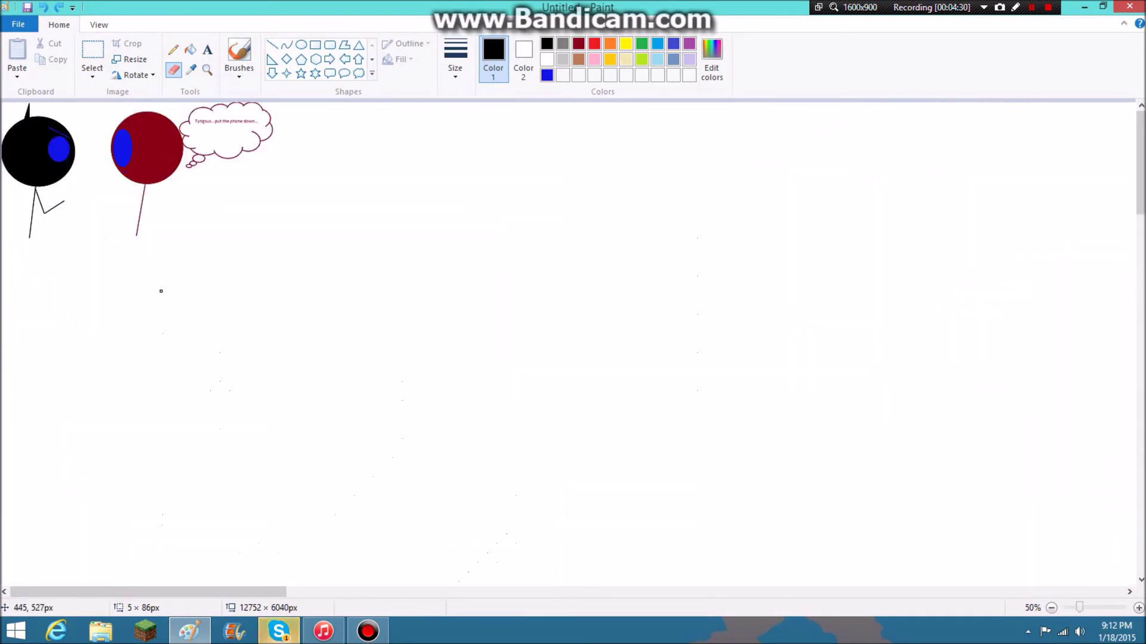
scroll(173, 295, "up", 3)
scroll(675, 425, "down", 10)
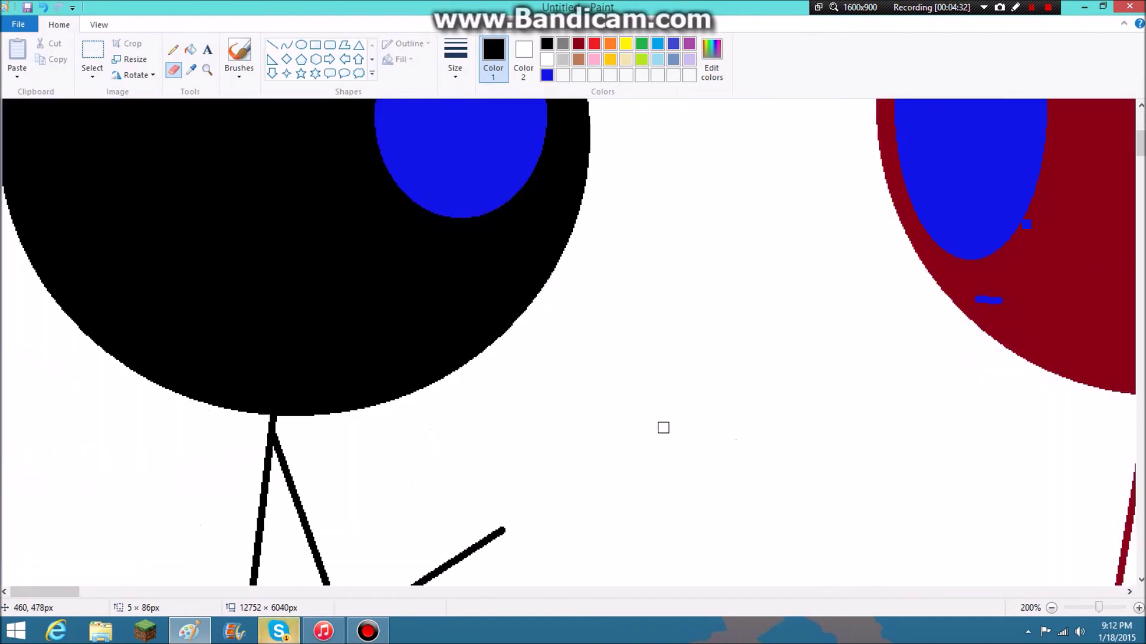
left_click(274, 46)
mouse_move(547, 232)
left_mouse_down()
mouse_move(530, 328)
mouse_move(546, 363)
mouse_move(509, 318)
left_mouse_up()
right_click(507, 319)
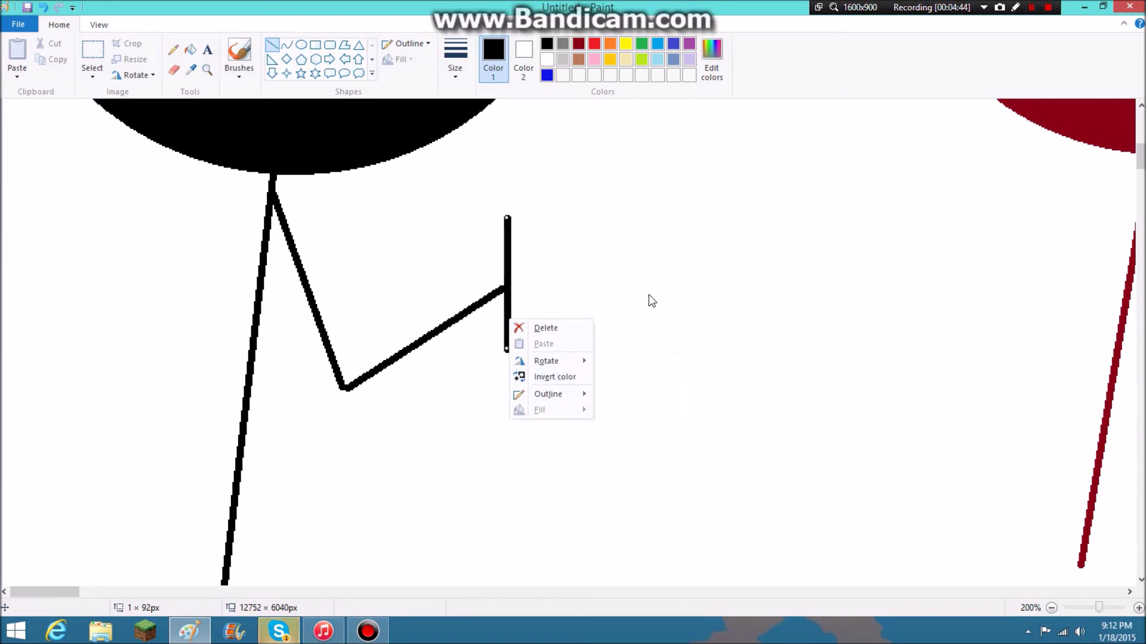
left_click(593, 247)
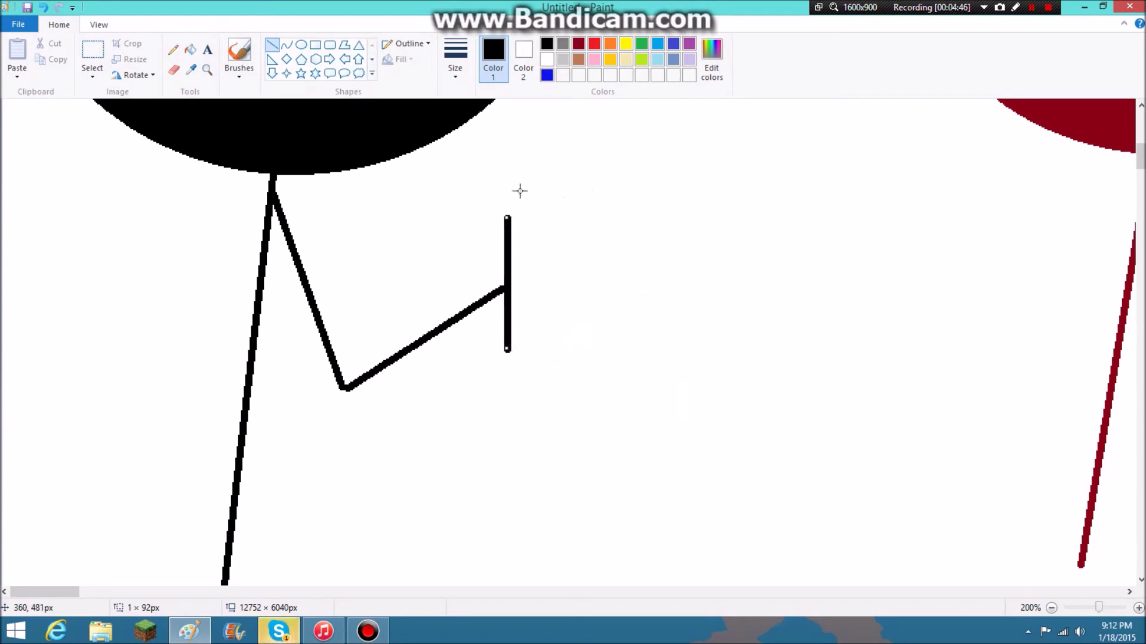
- Complete the phone's rectangular outline with a top line, a right side about 91 px long and a bottom line
left_click_drag(529, 209, 620, 332)
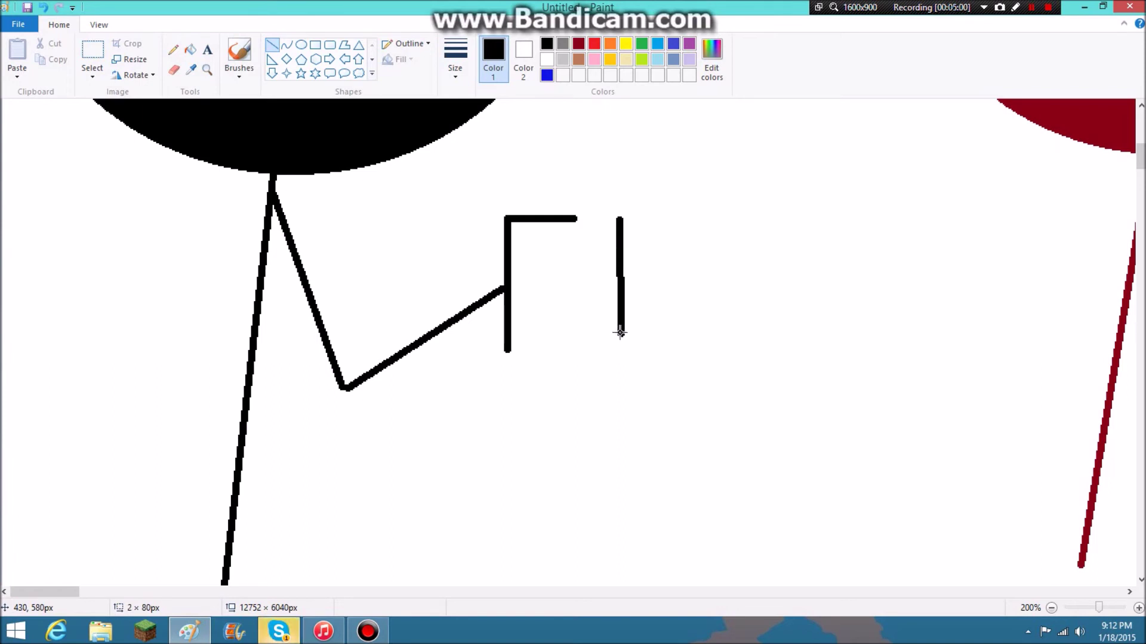
left_click_drag(621, 332, 573, 307)
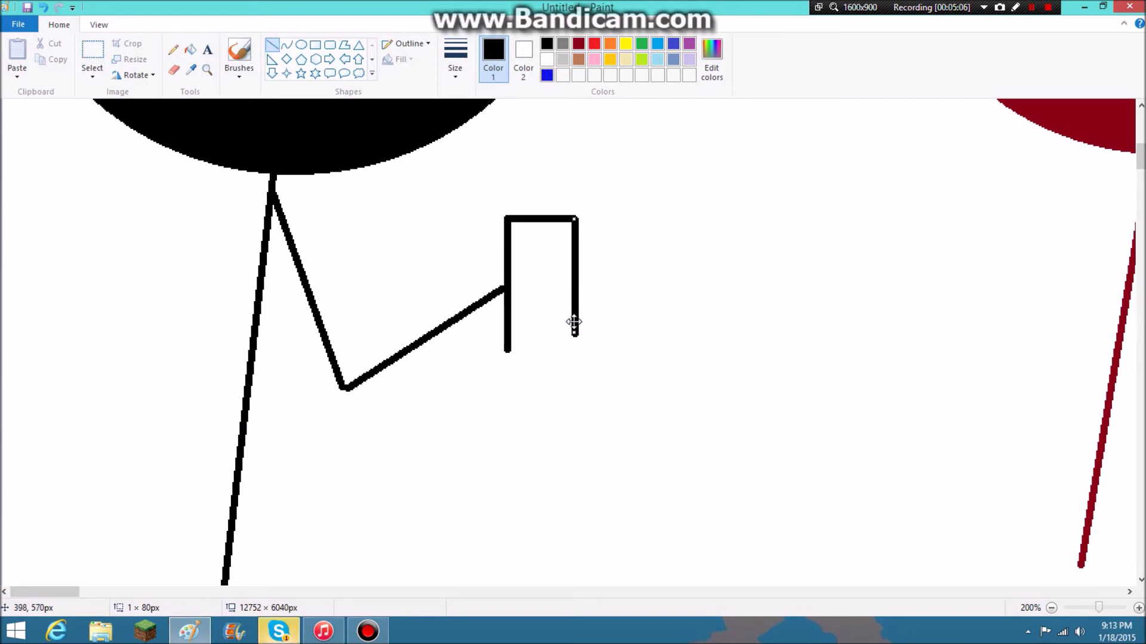
mouse_move(575, 333)
left_mouse_down()
mouse_move(574, 357)
mouse_move(585, 340)
mouse_move(575, 351)
left_mouse_up()
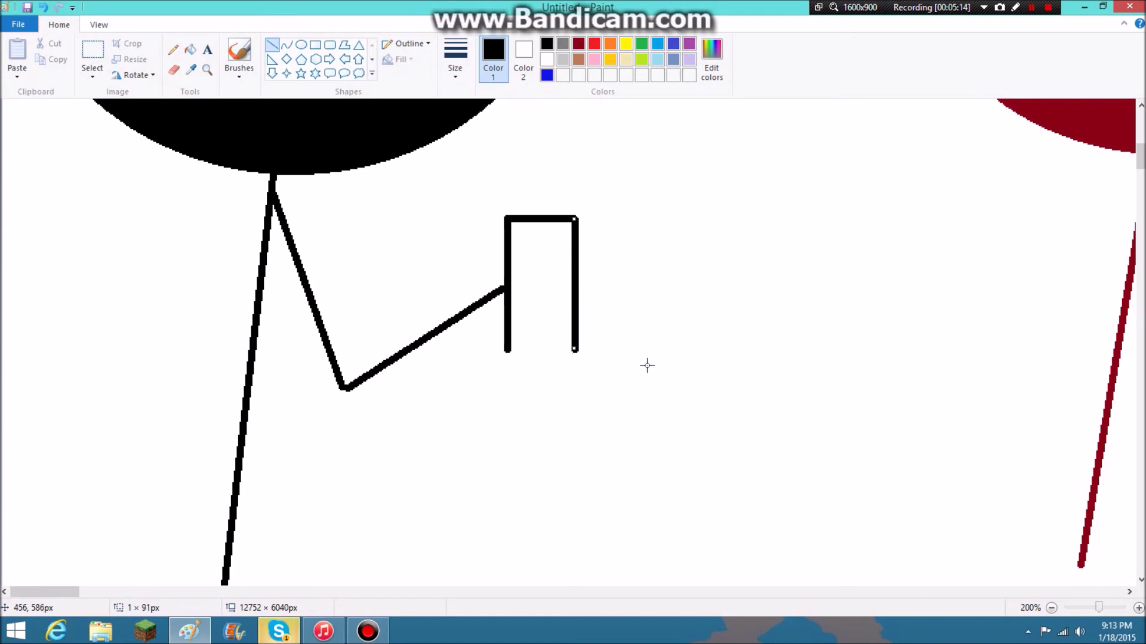
mouse_move(509, 416)
left_mouse_down()
mouse_move(573, 416)
mouse_move(543, 378)
mouse_move(553, 352)
left_mouse_up()
left_click(615, 317)
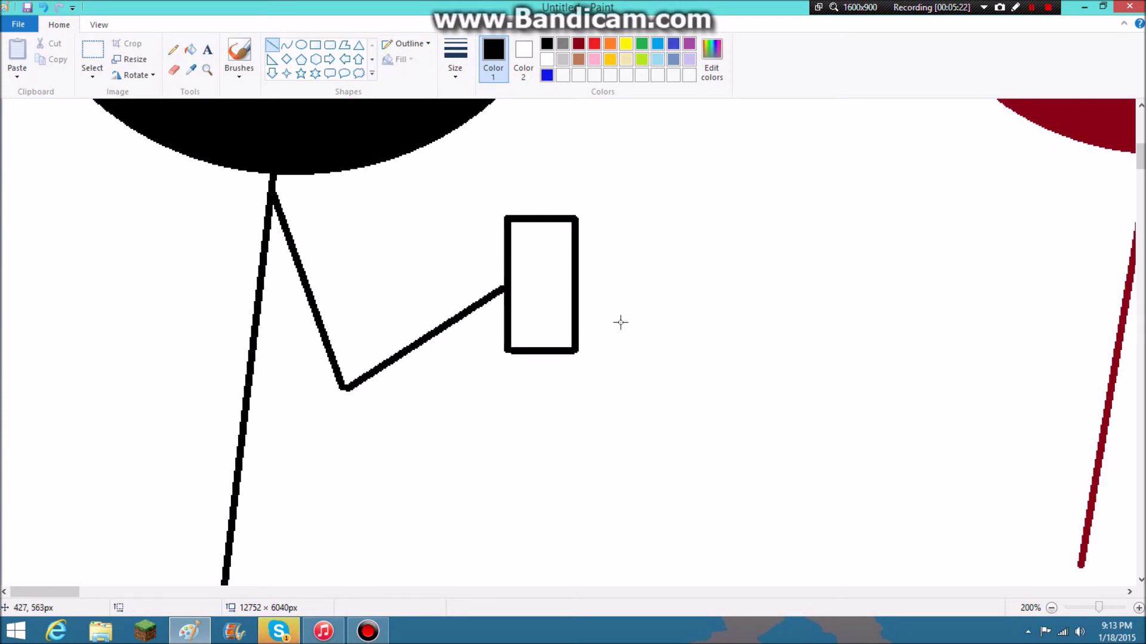
- Mix a dark gray with red, green and blue at 41, add it to the custom colors and make it the drawing color
scroll(632, 364, "up", 2)
left_click(563, 48)
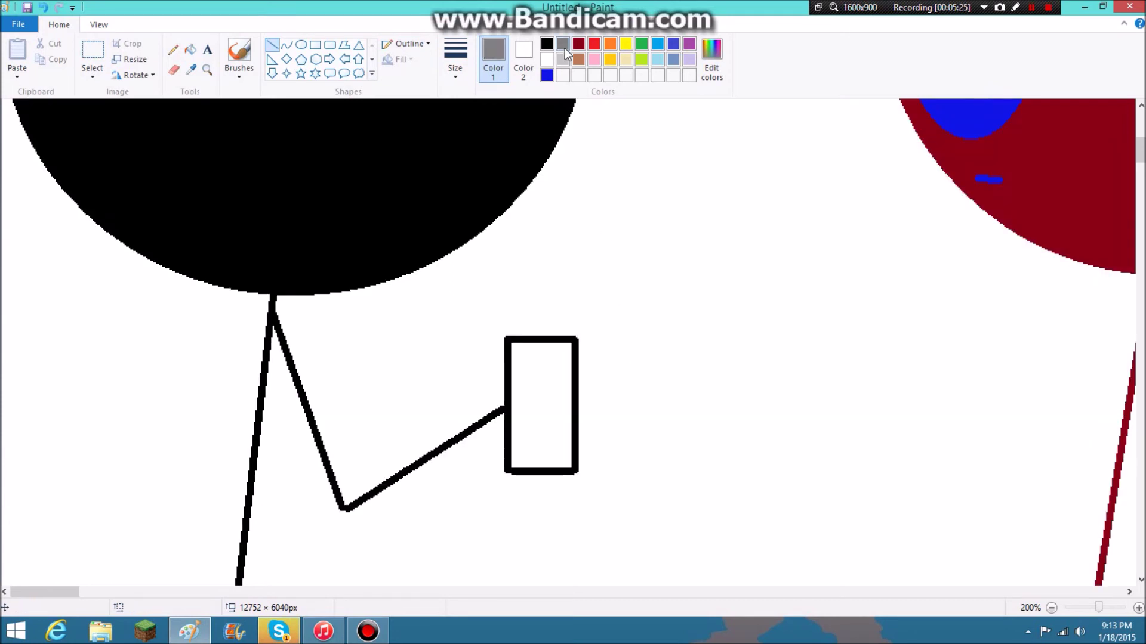
left_click(709, 63)
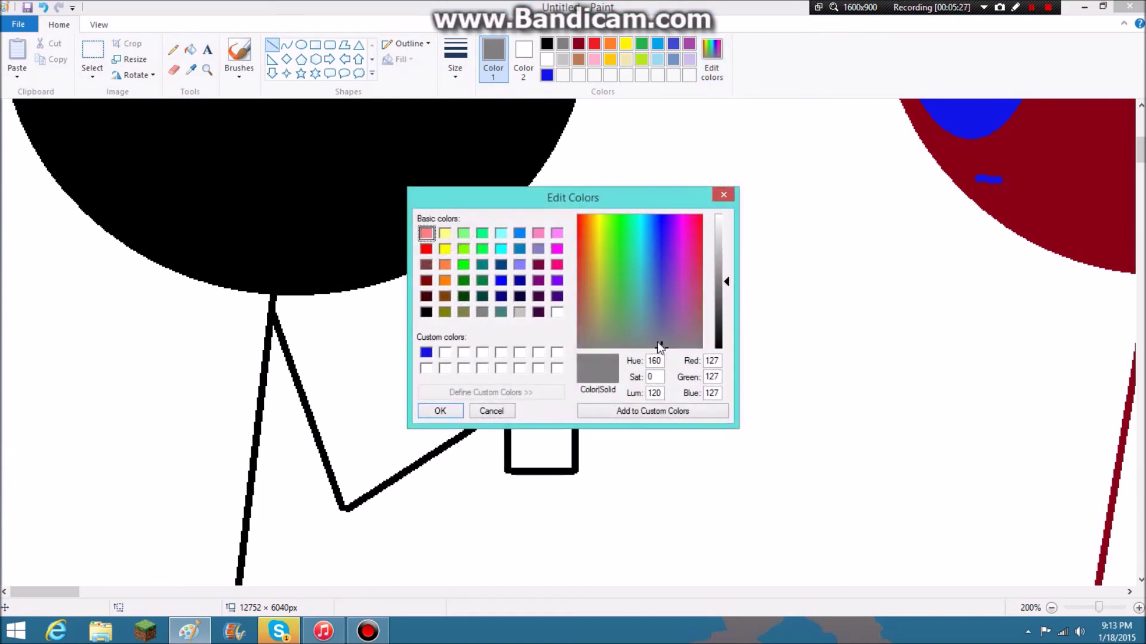
left_click_drag(724, 280, 725, 330)
left_click(674, 410)
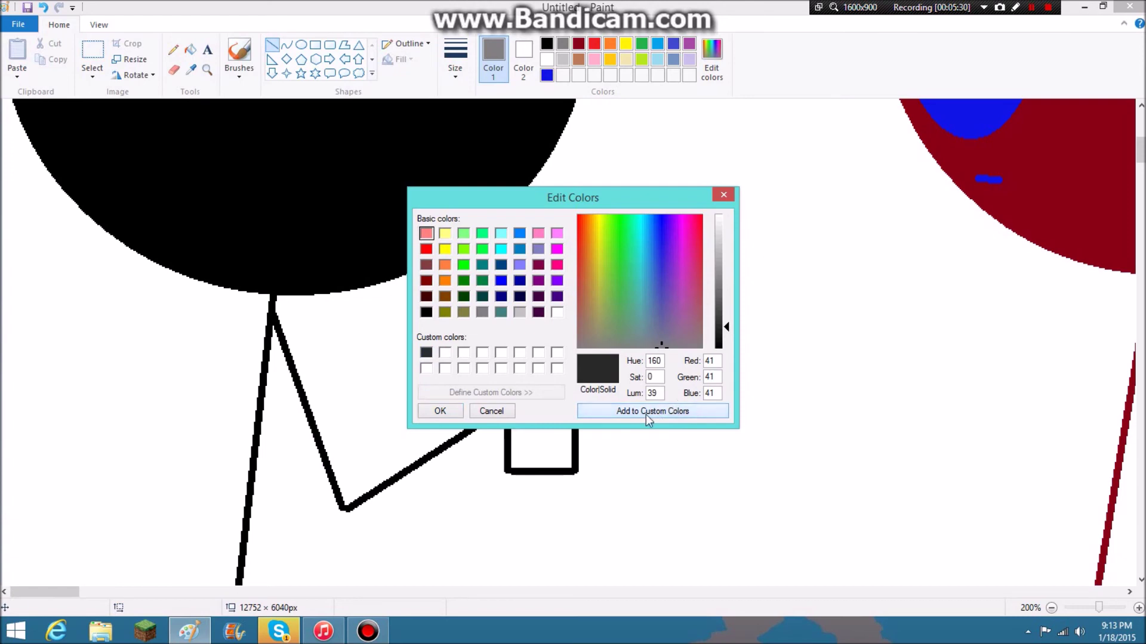
left_click(438, 411)
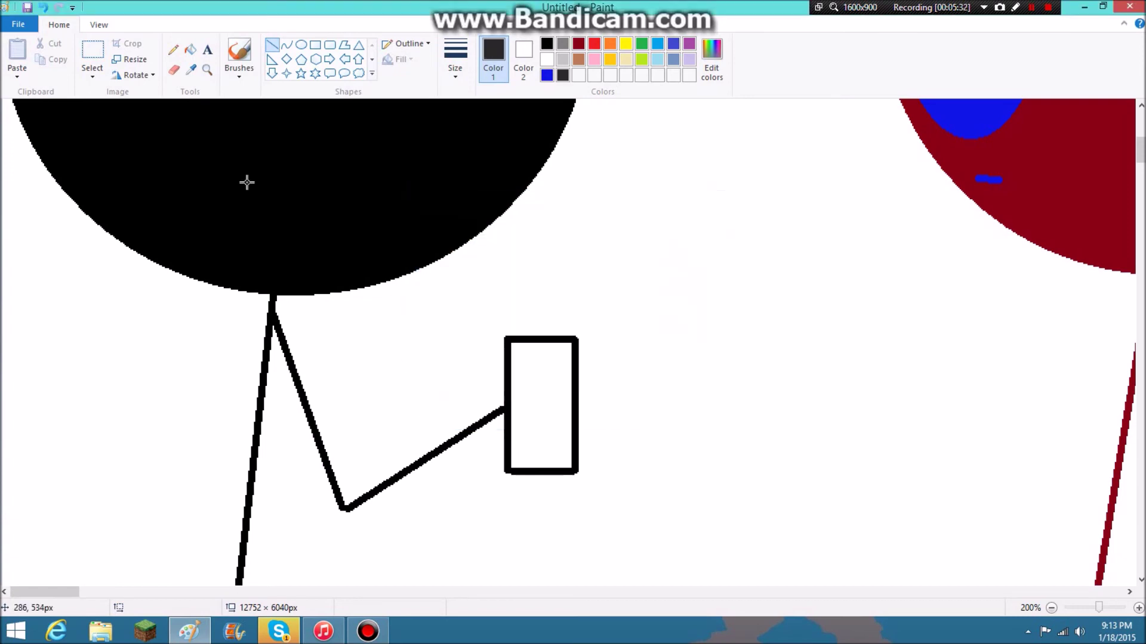
- Fill the inside of the phone outline with the dark gray color
left_click(188, 50)
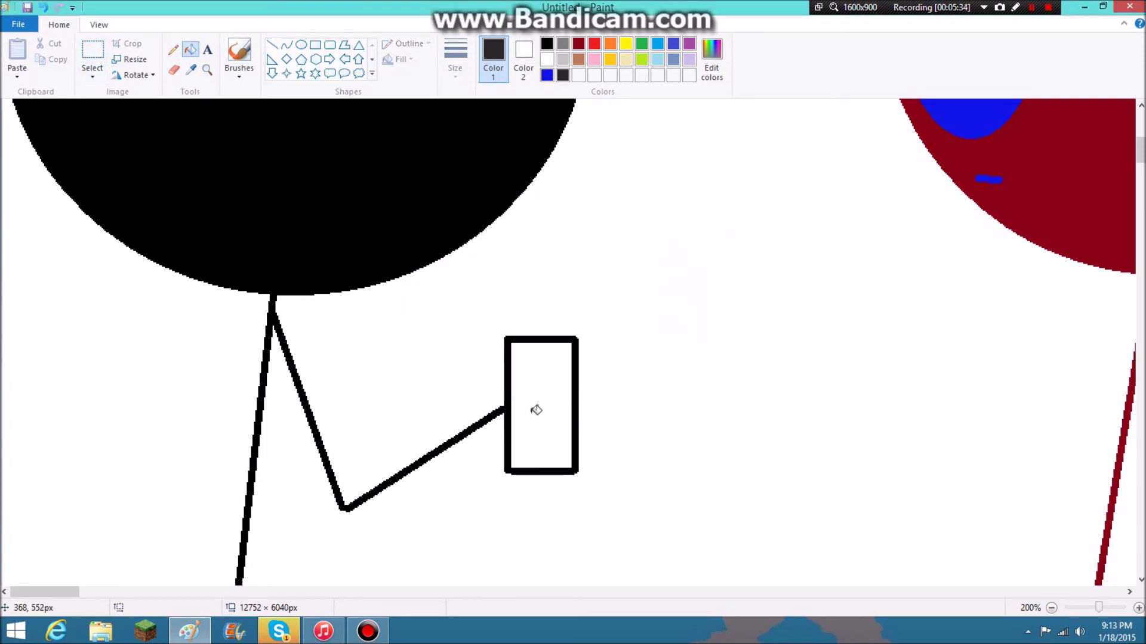
left_click(560, 406)
scroll(620, 359, "up", 3)
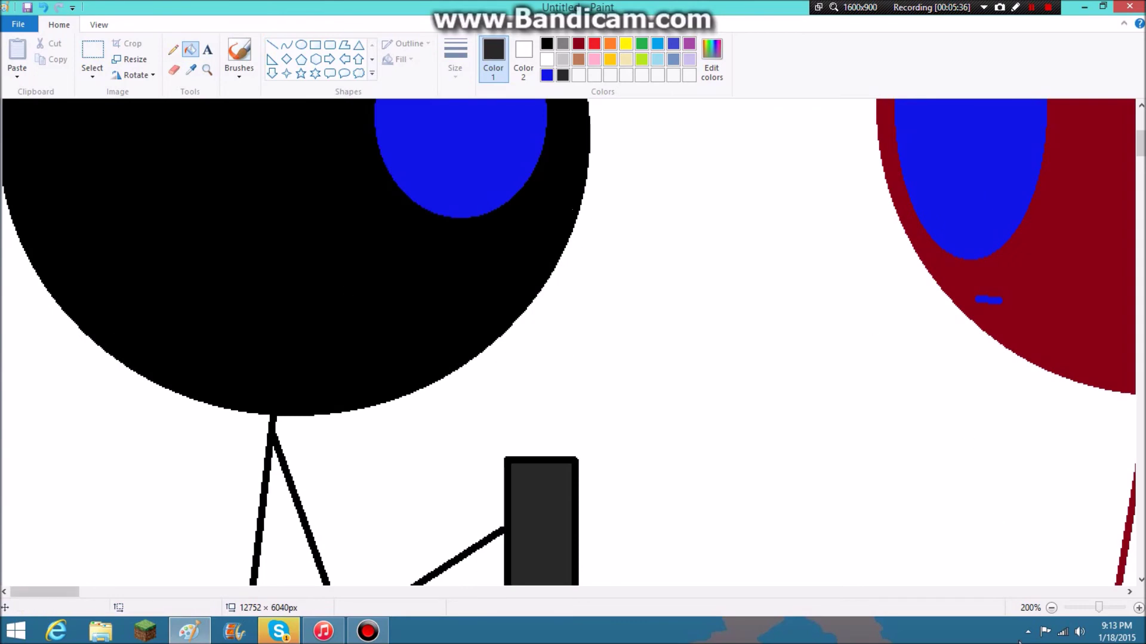
- Try to fill the white canvas background with dark gray and undo the fill
left_click_drag(1096, 608, 1089, 607)
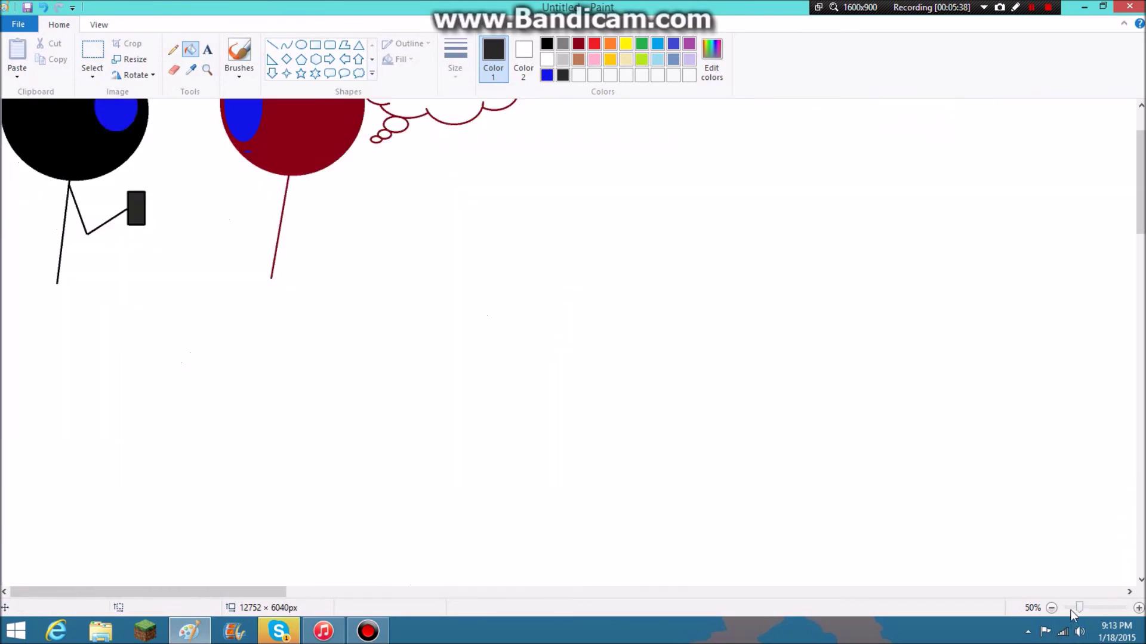
scroll(396, 386, "up", 2)
scroll(606, 432, "down", 2)
scroll(288, 297, "up", 2)
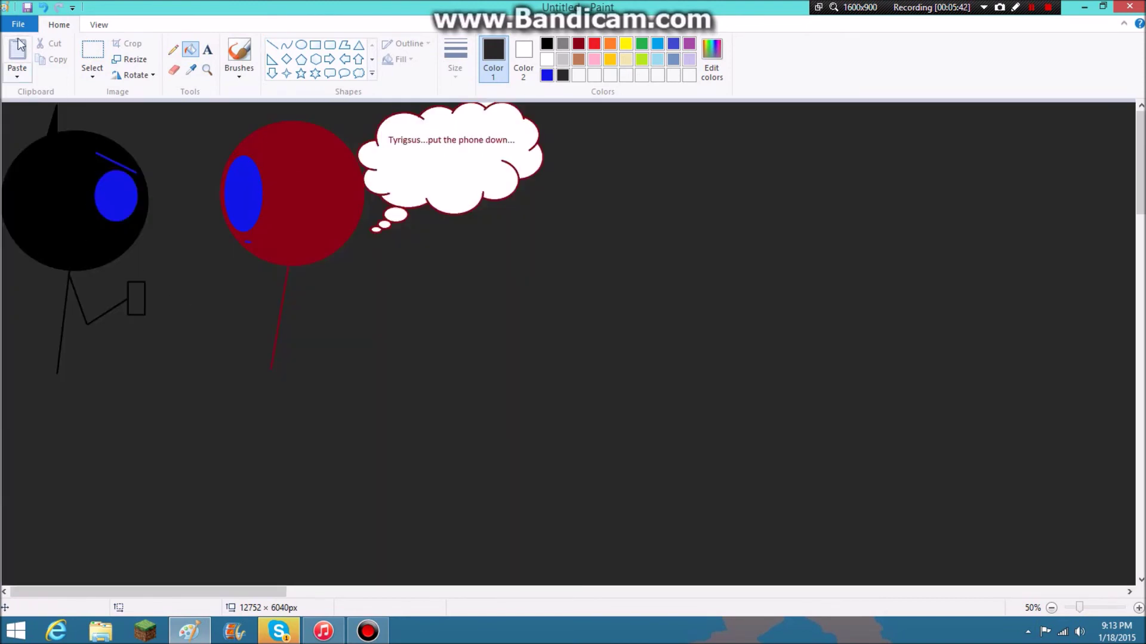
right_click(1123, 555)
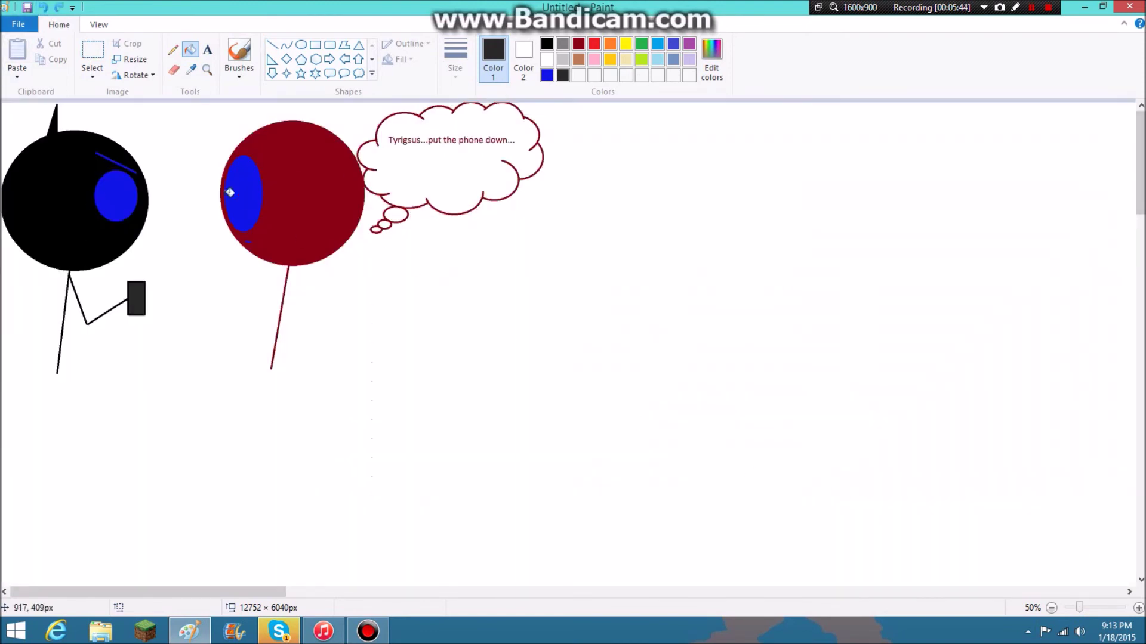
- Draw a curved blue smile about 123 px wide on the lower part of the black head
left_click(192, 73)
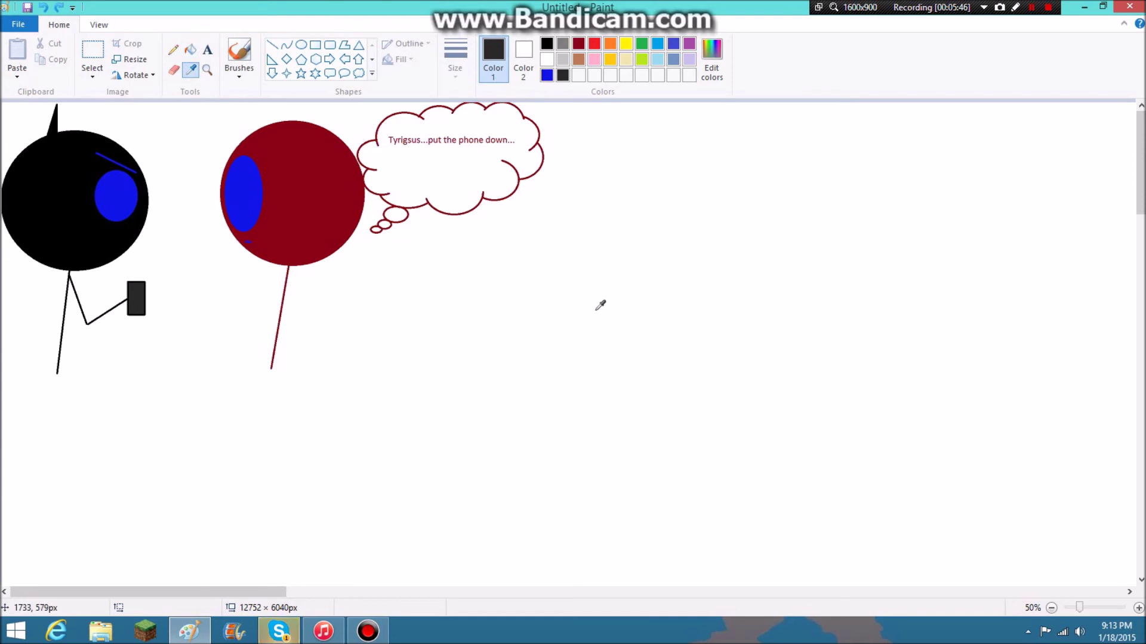
left_click(1095, 608)
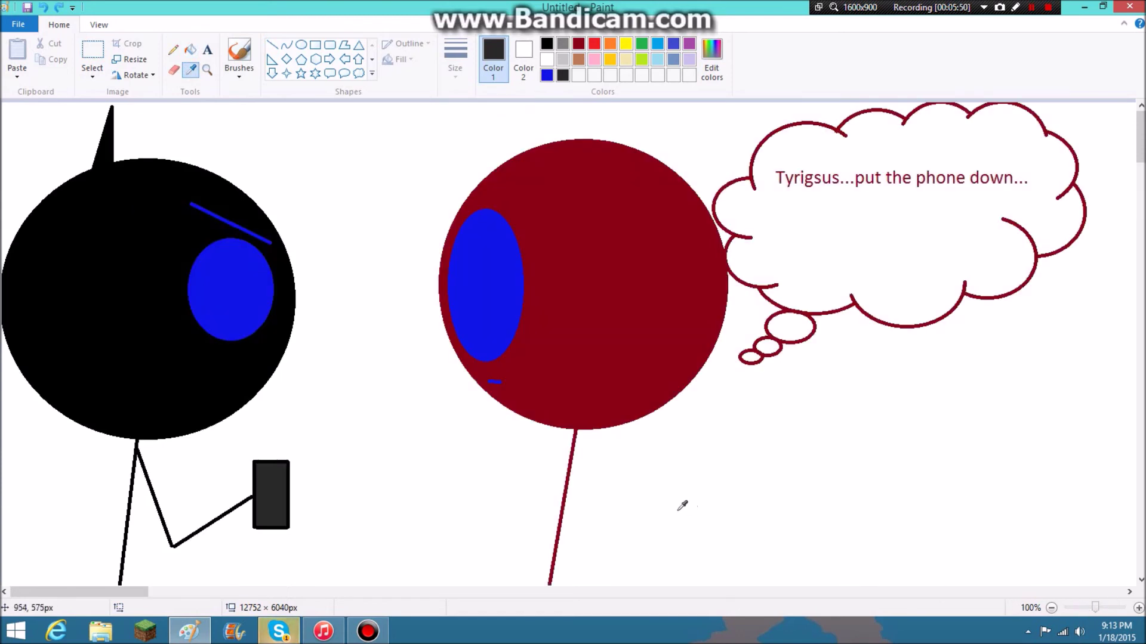
left_click(269, 46)
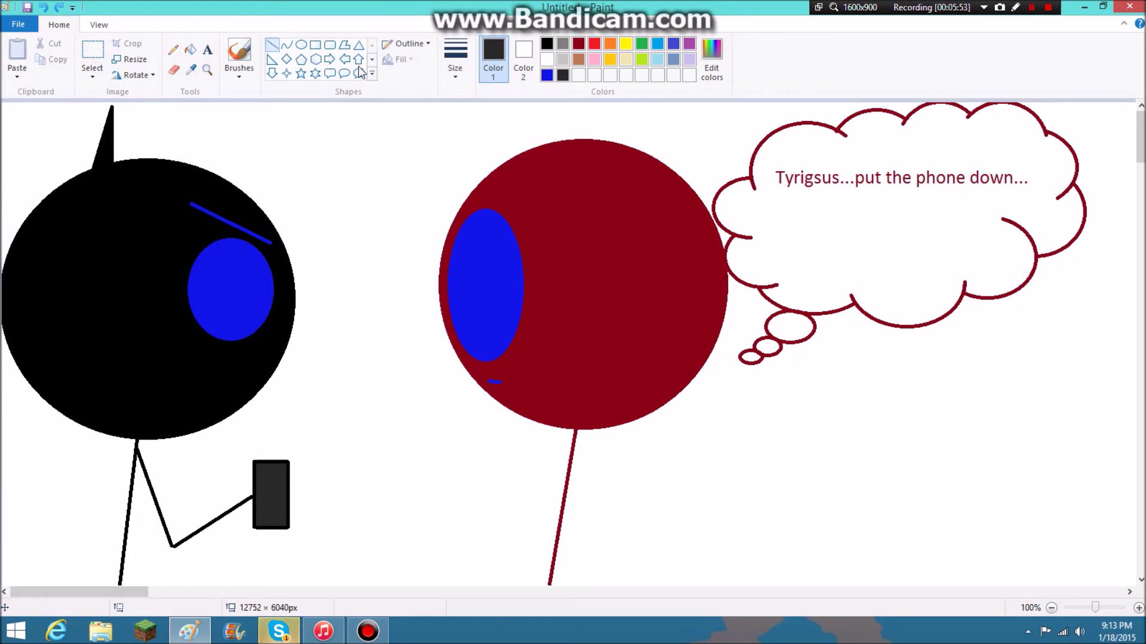
left_click(548, 76)
left_click(287, 45)
mouse_move(156, 368)
left_mouse_down()
mouse_move(219, 396)
mouse_move(238, 388)
mouse_move(188, 406)
left_mouse_up()
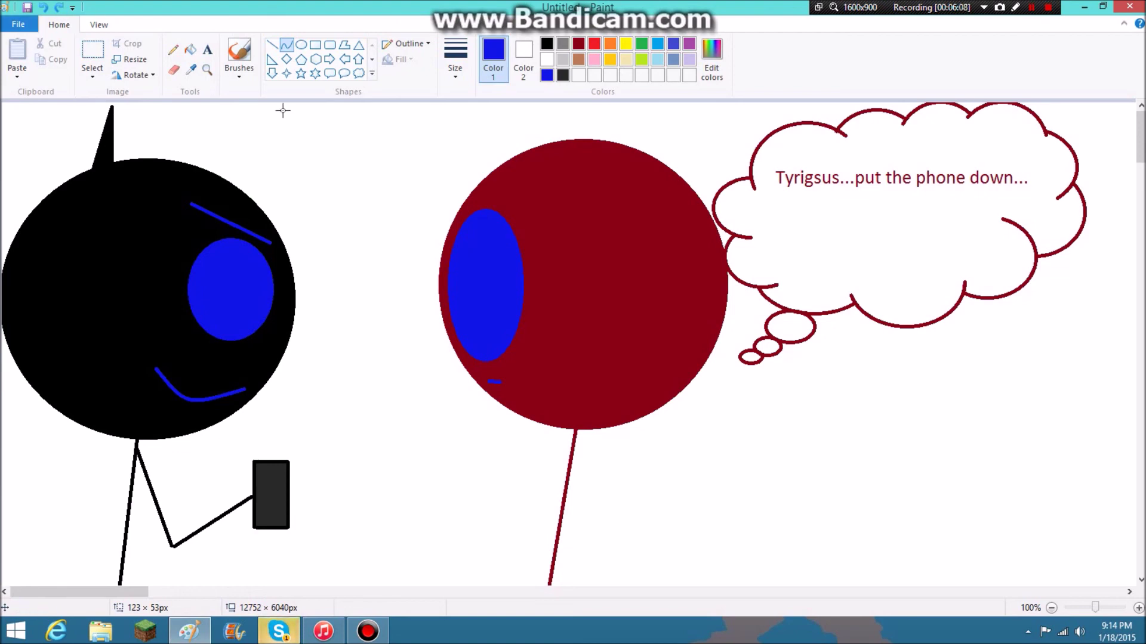
scroll(340, 401, "down", 2)
scroll(336, 396, "up", 2)
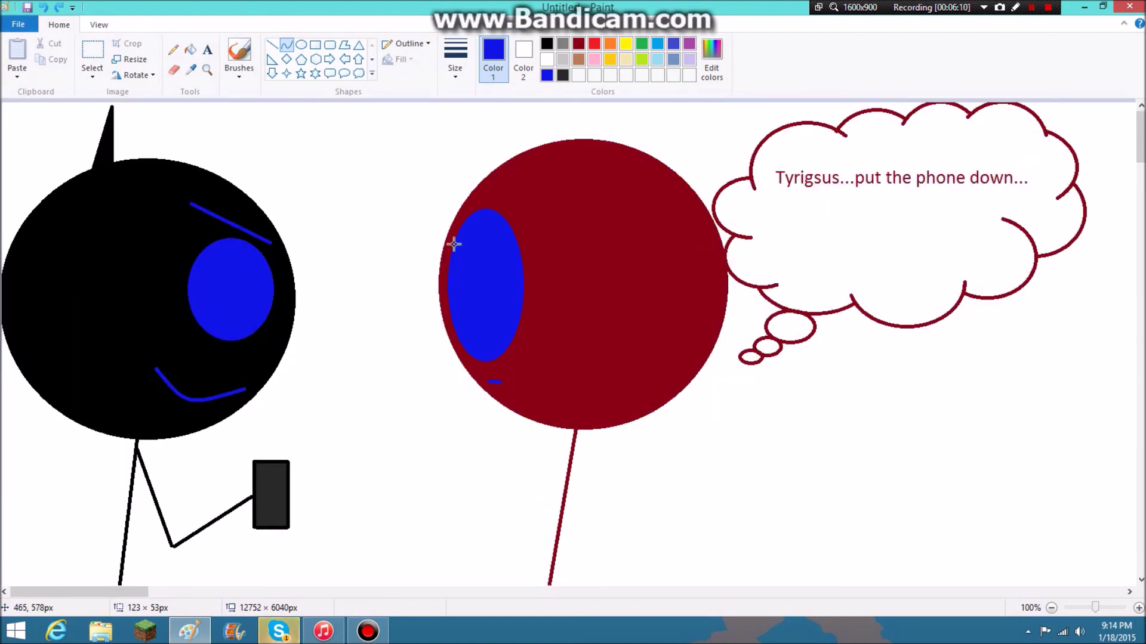
- Save the drawing as a PNG named Inside Joke in the 2015-01-07 pictures folder and close Paint
left_click(18, 24)
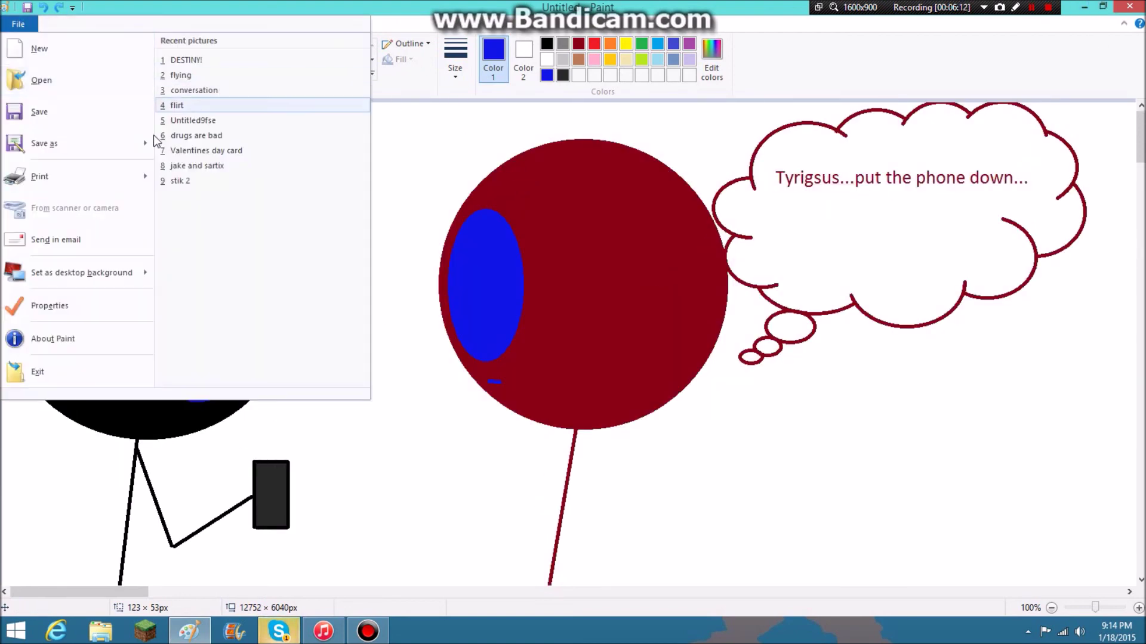
left_click(88, 149)
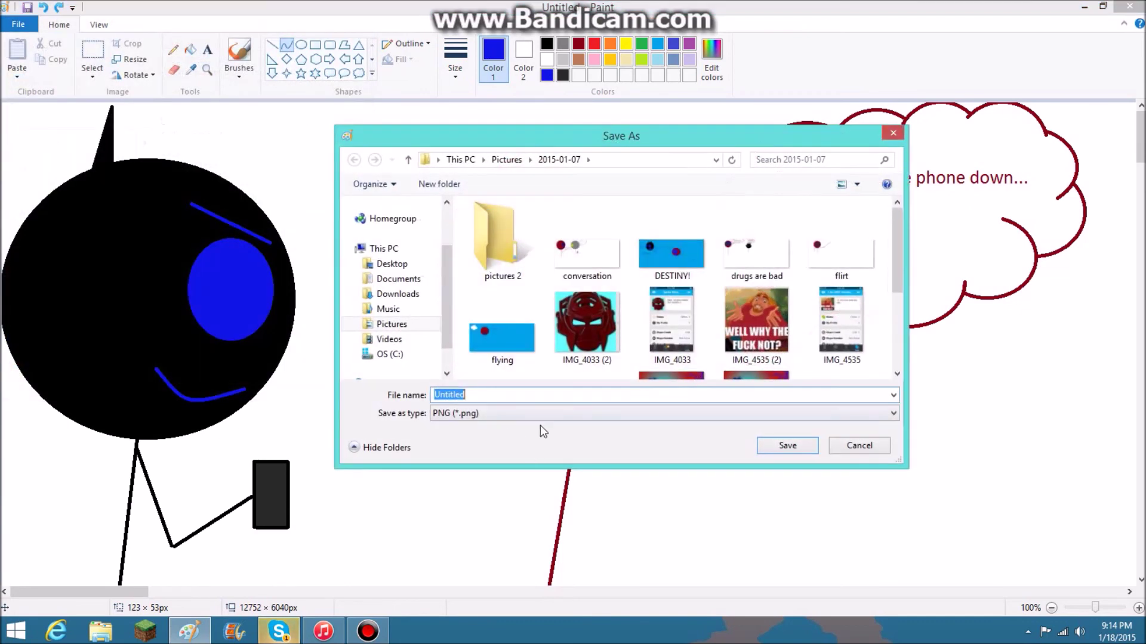
key("BackSpace")
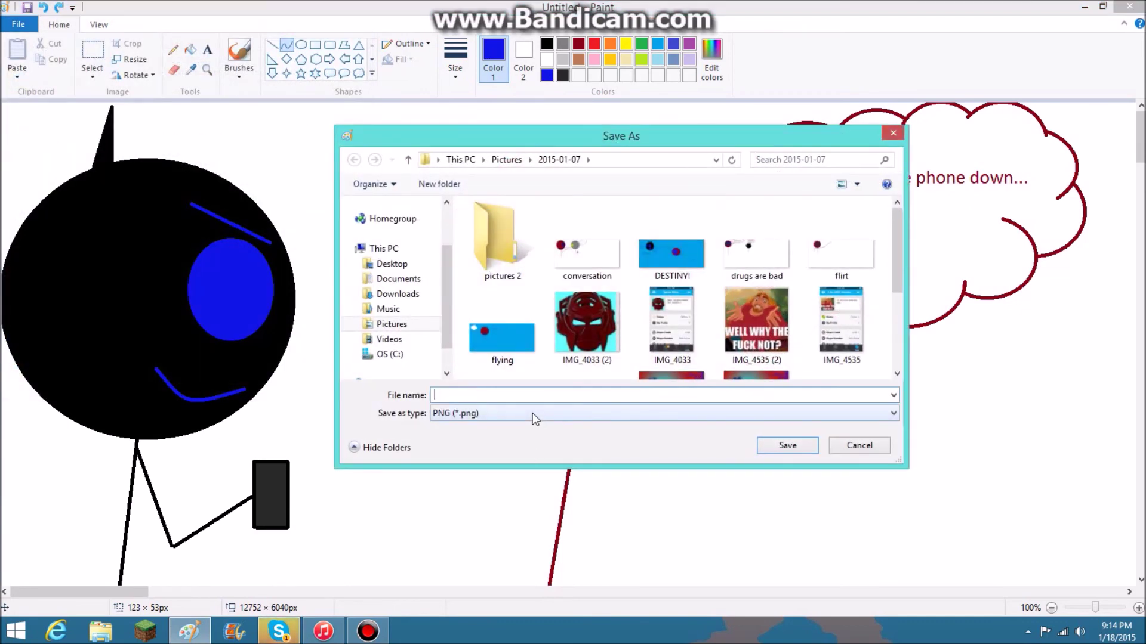
type("Inside Joke")
left_click(782, 445)
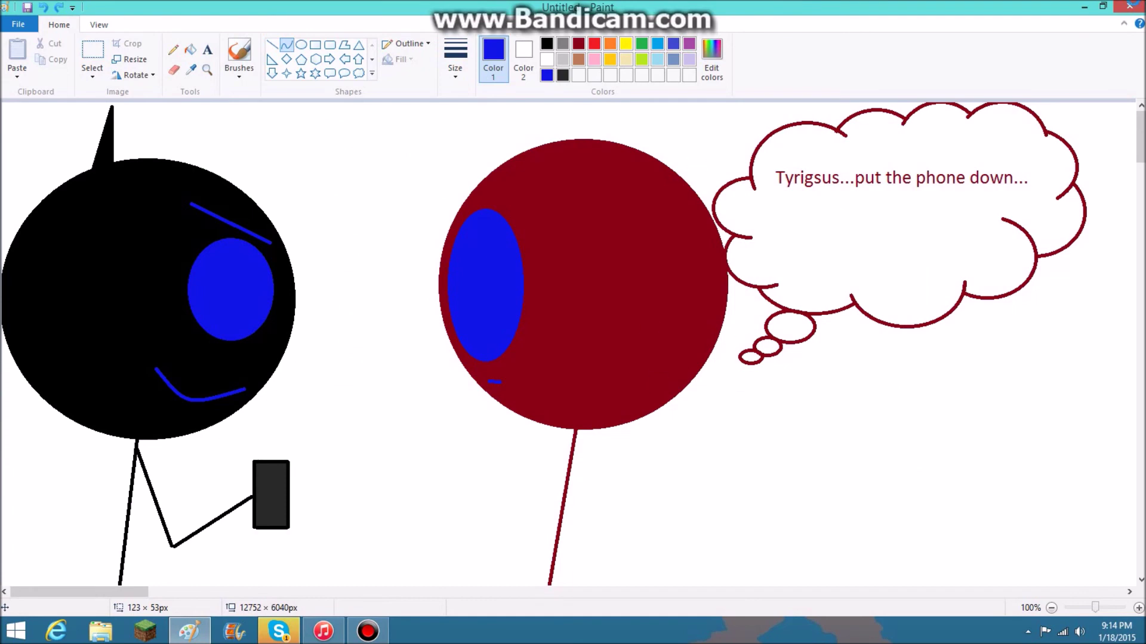
left_click(1130, 6)
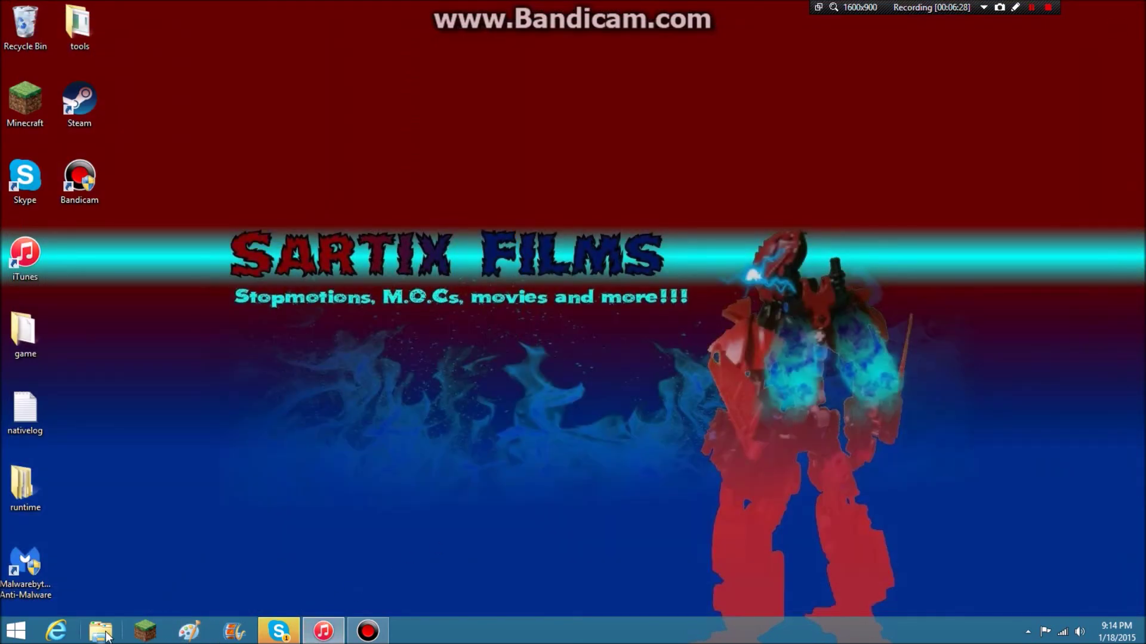
- Open the conversation picture from the 2015-01-07 folder inside Pictures using File Explorer
left_click(101, 632)
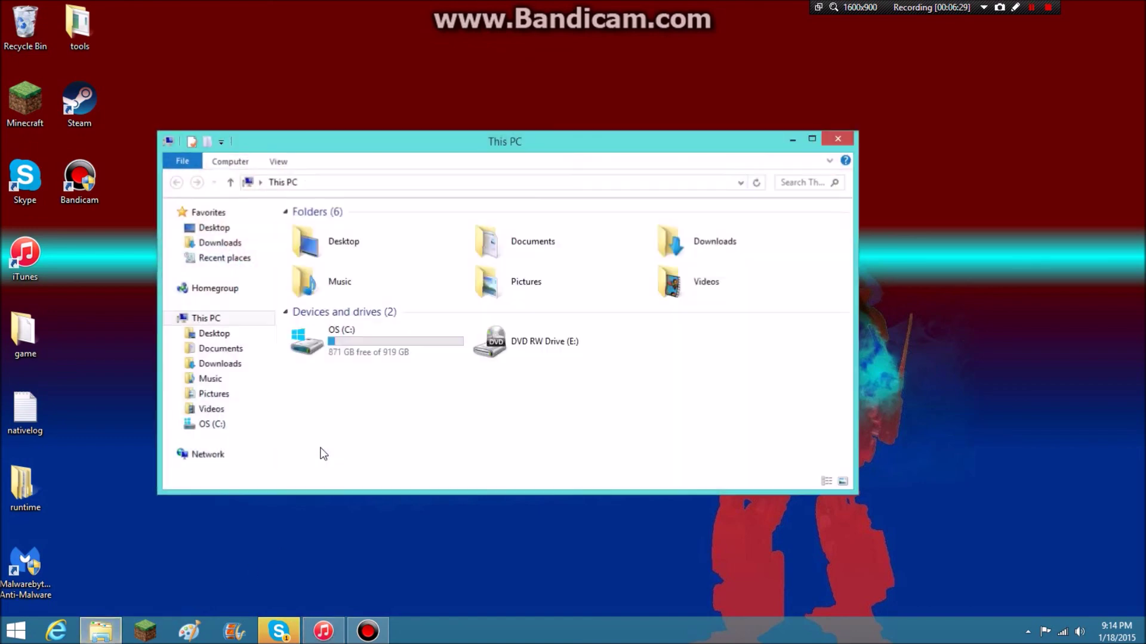
double_click(518, 271)
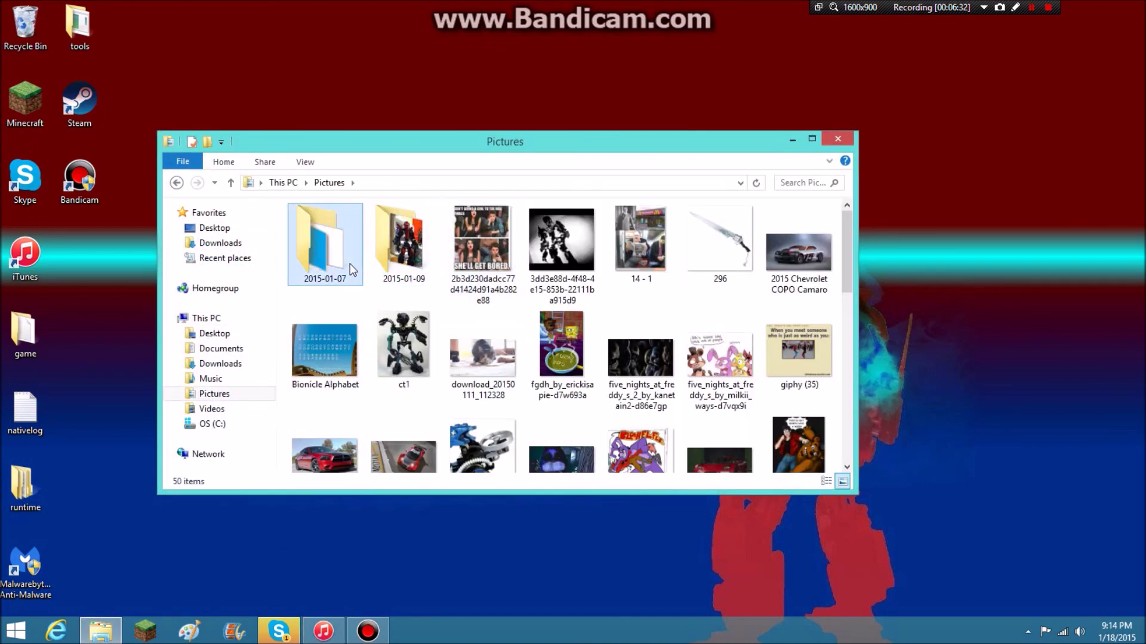
double_click(352, 270)
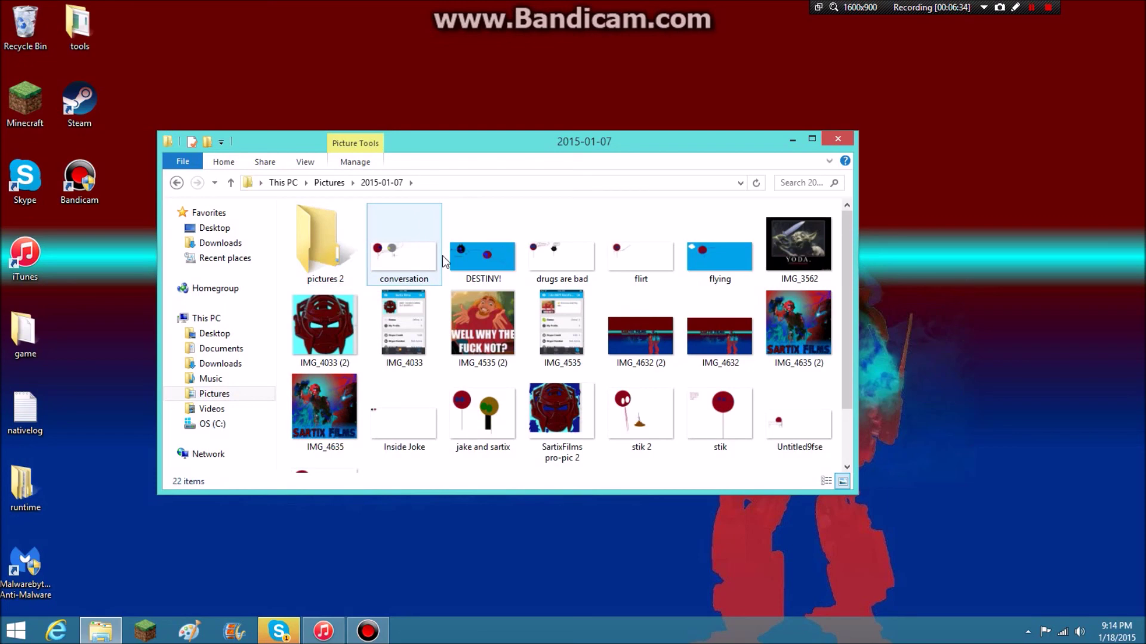
double_click(385, 258)
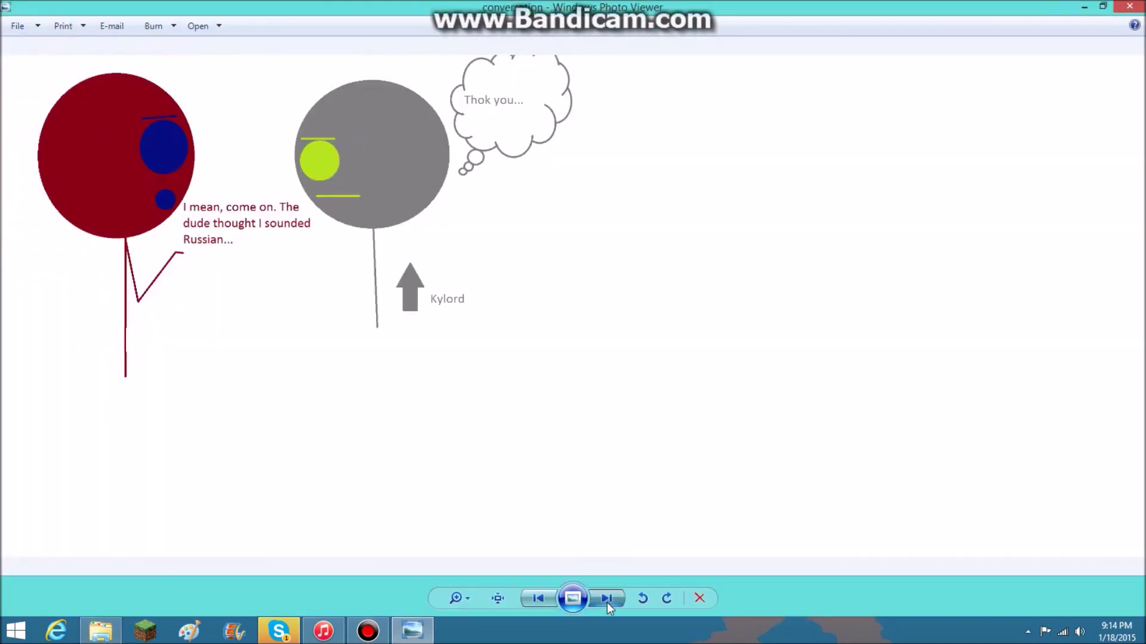
- Look through all the following pictures in the folder until conversation comes round again, and close the photo viewer and the folder window
left_click(607, 599)
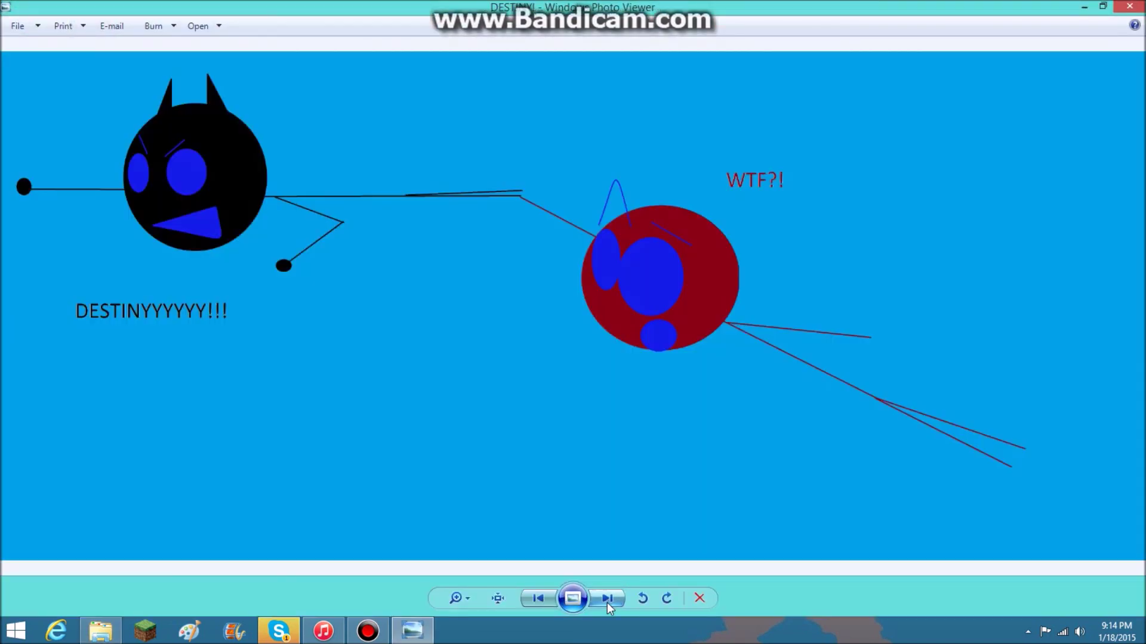
left_click(607, 599)
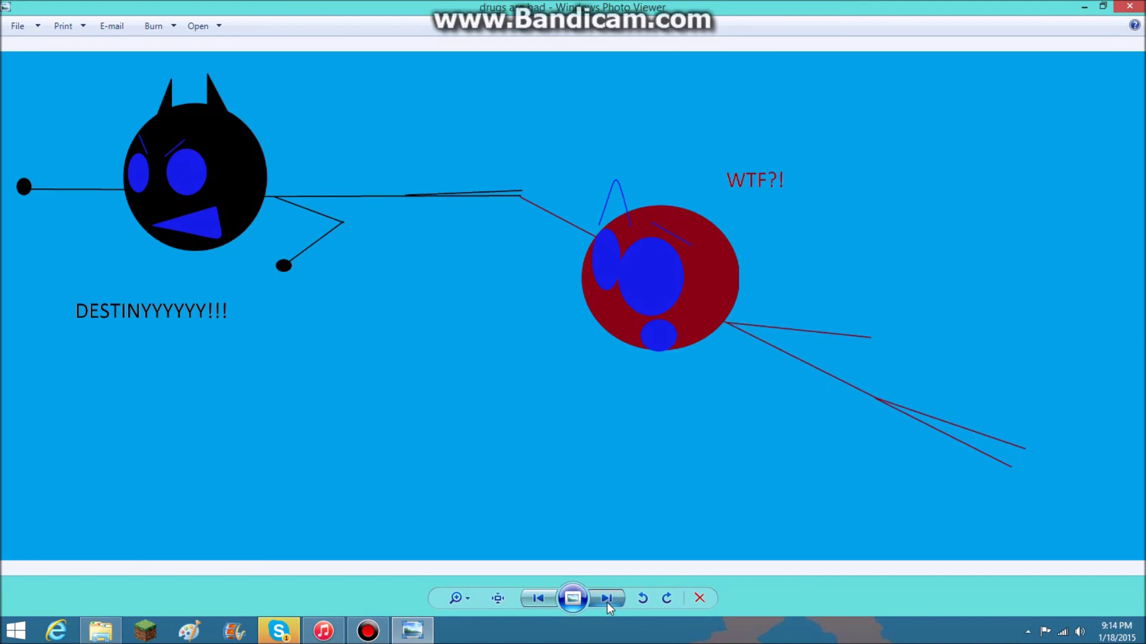
left_click(607, 599)
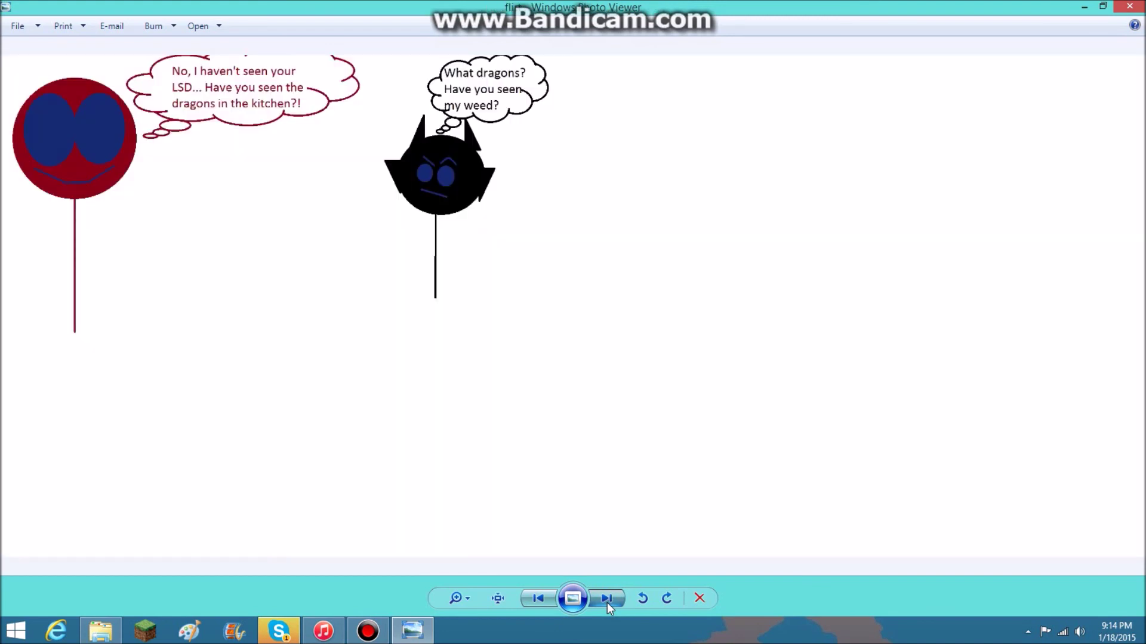
left_click(607, 600)
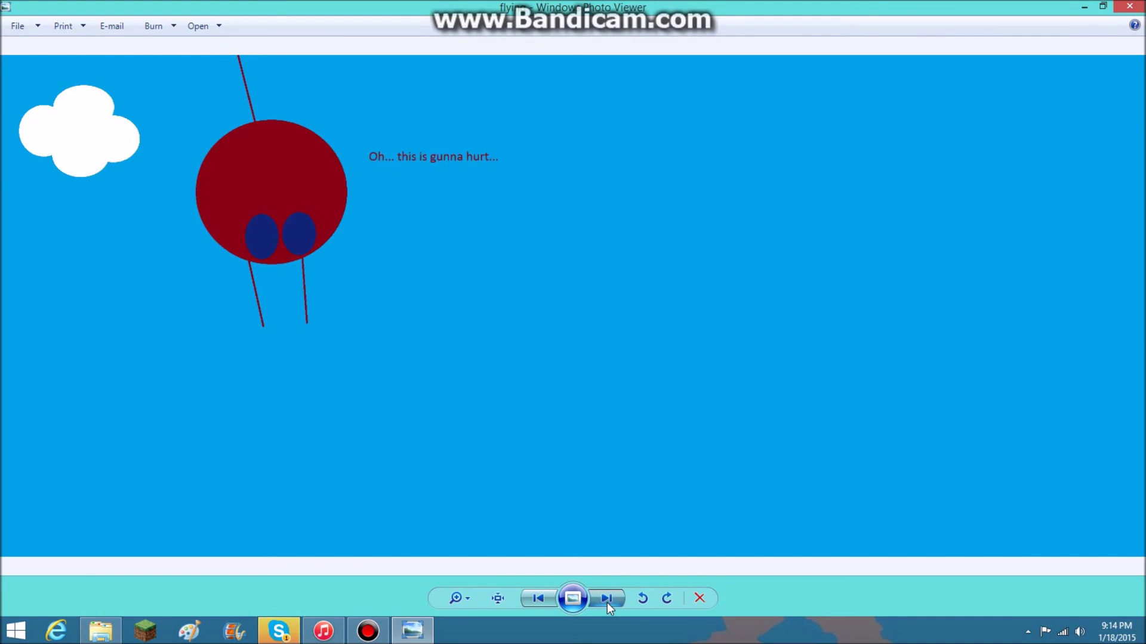
left_click(607, 603)
left_click(607, 602)
left_click(607, 603)
left_click(607, 603)
left_click(607, 603)
left_click(607, 598)
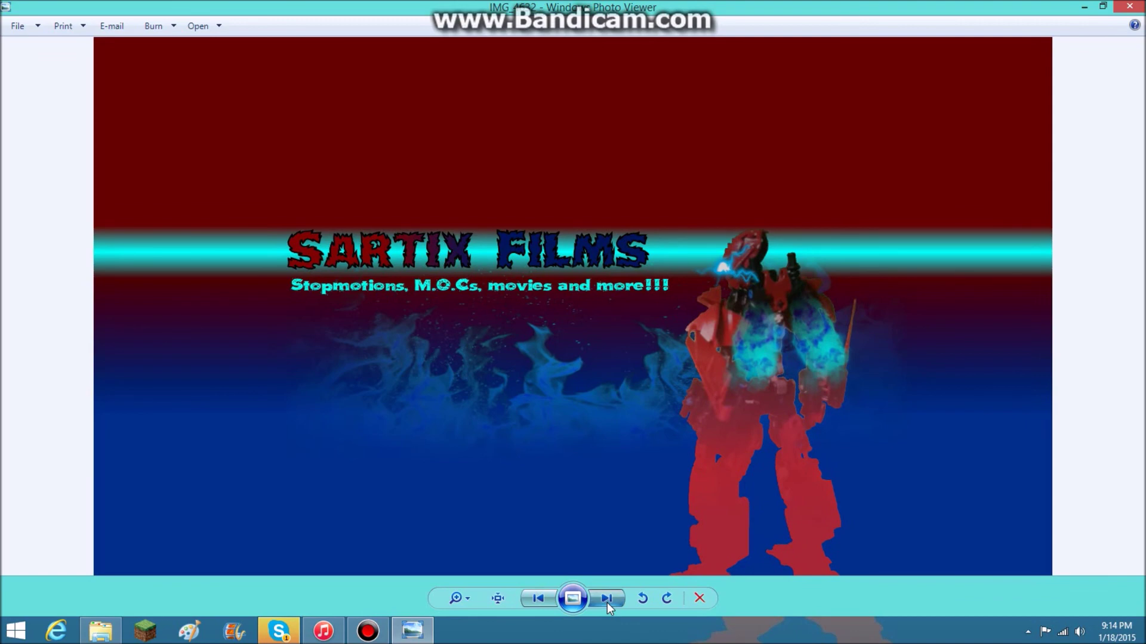
left_click(606, 598)
left_click(607, 598)
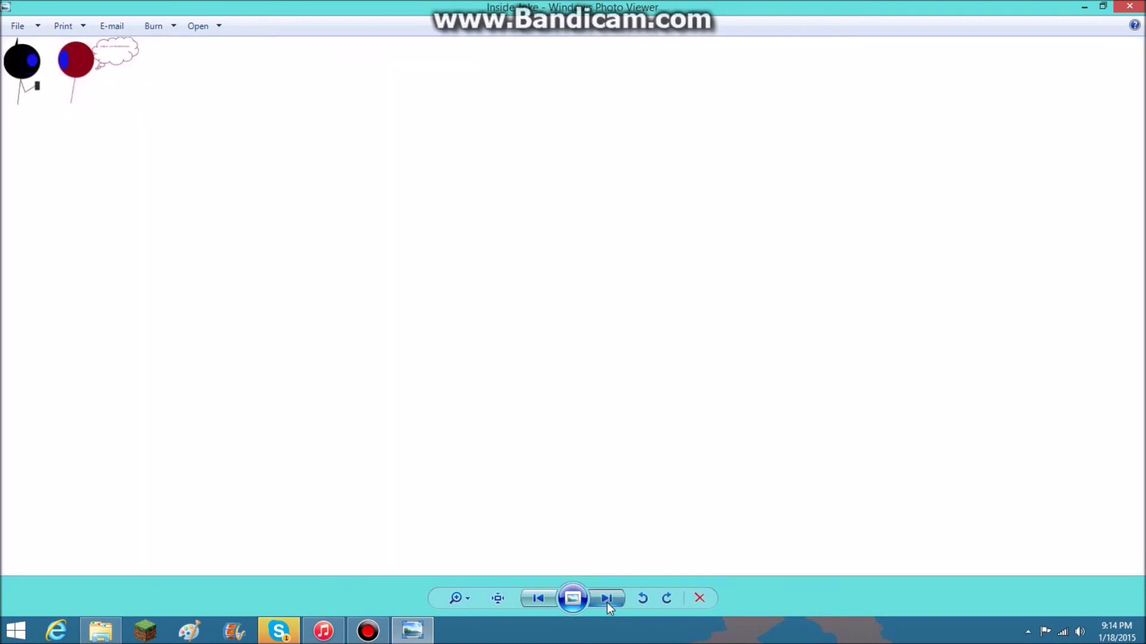
left_click(607, 602)
left_click(606, 603)
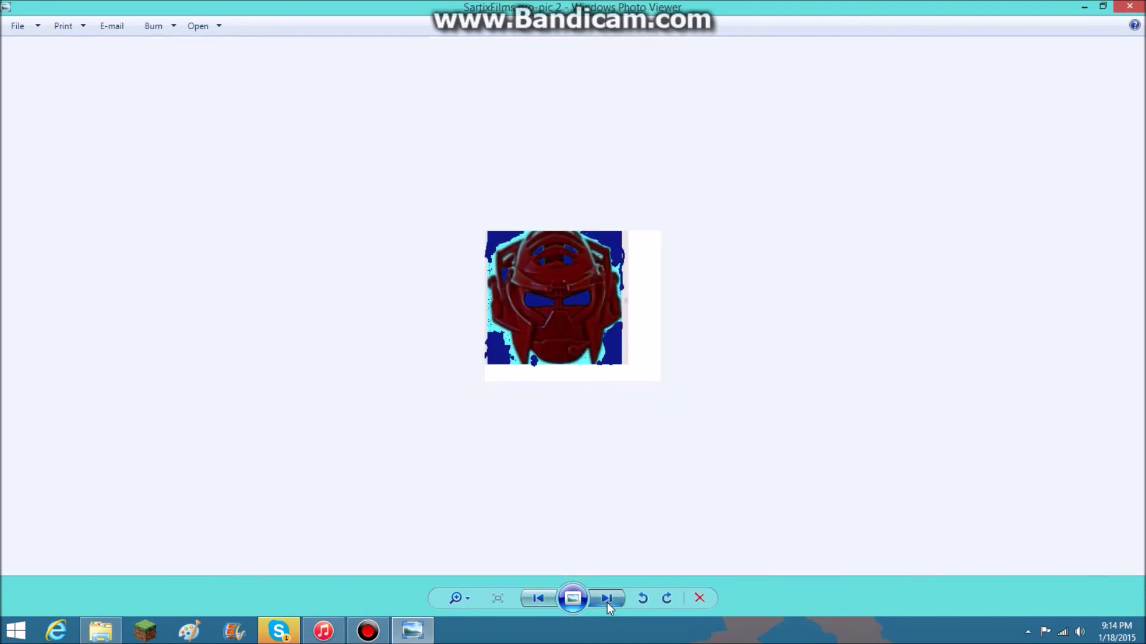
left_click(607, 602)
left_click(607, 602)
left_click(607, 603)
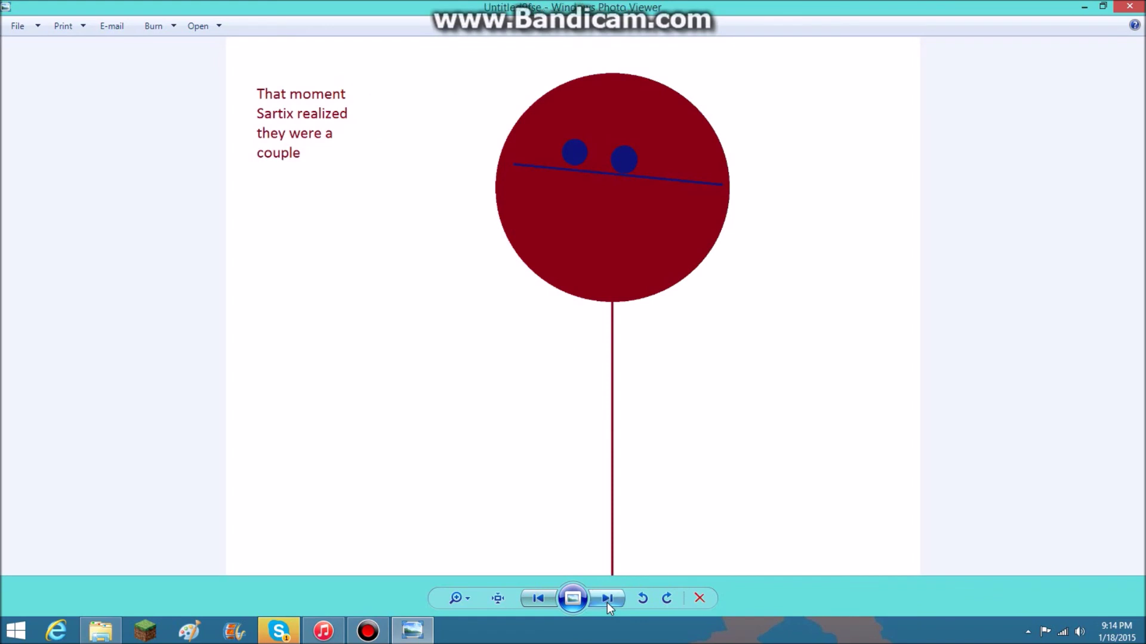
left_click(607, 603)
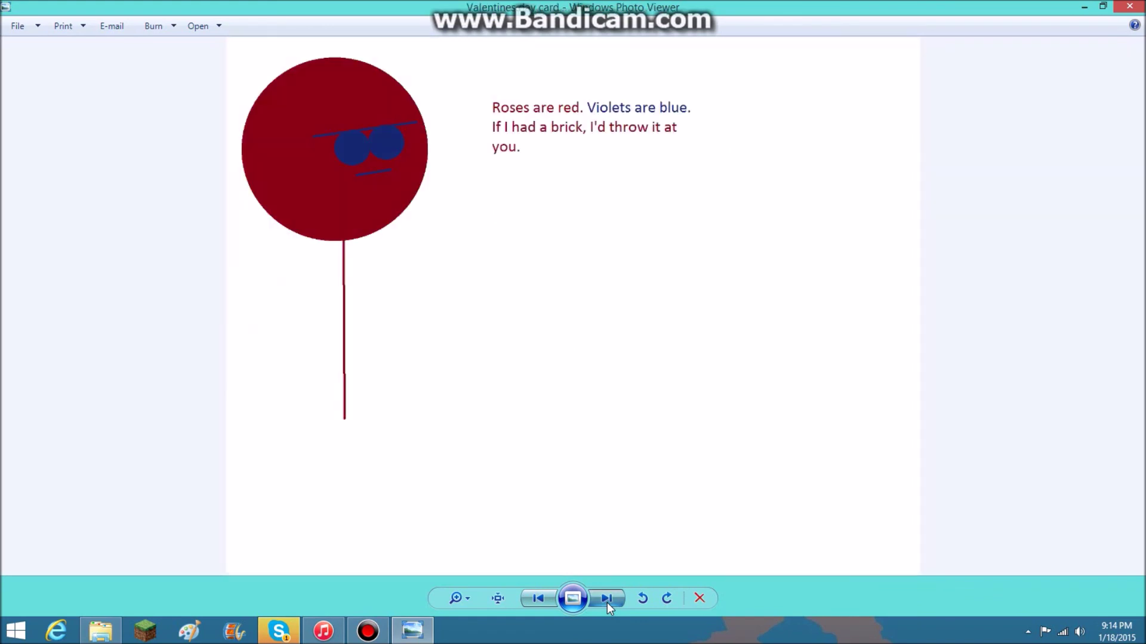
left_click(607, 603)
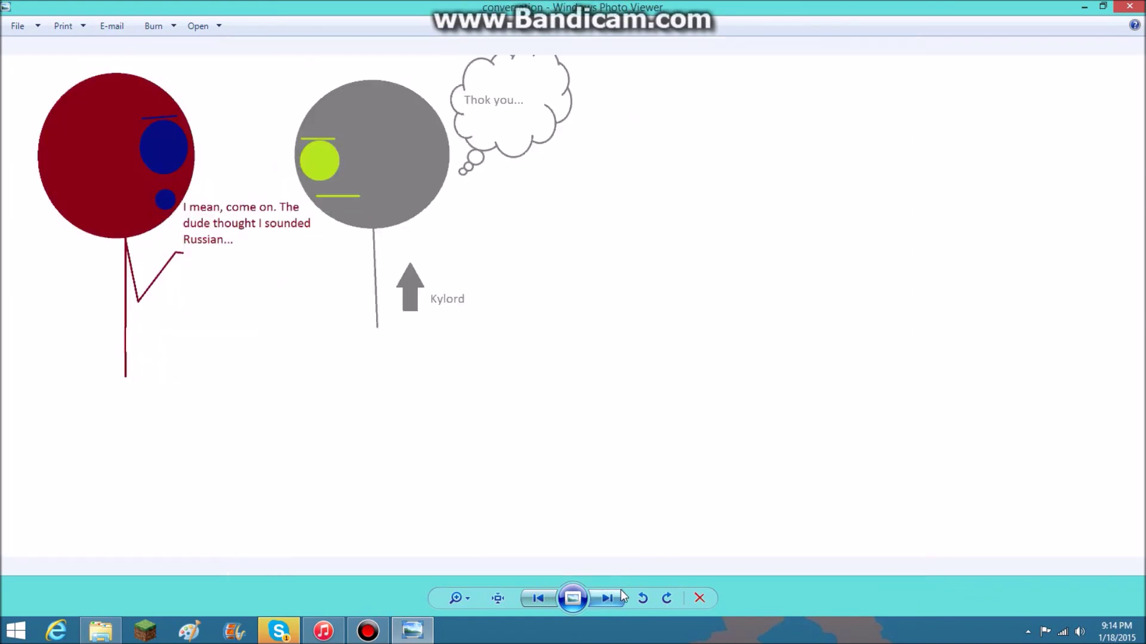
left_click(1137, 7)
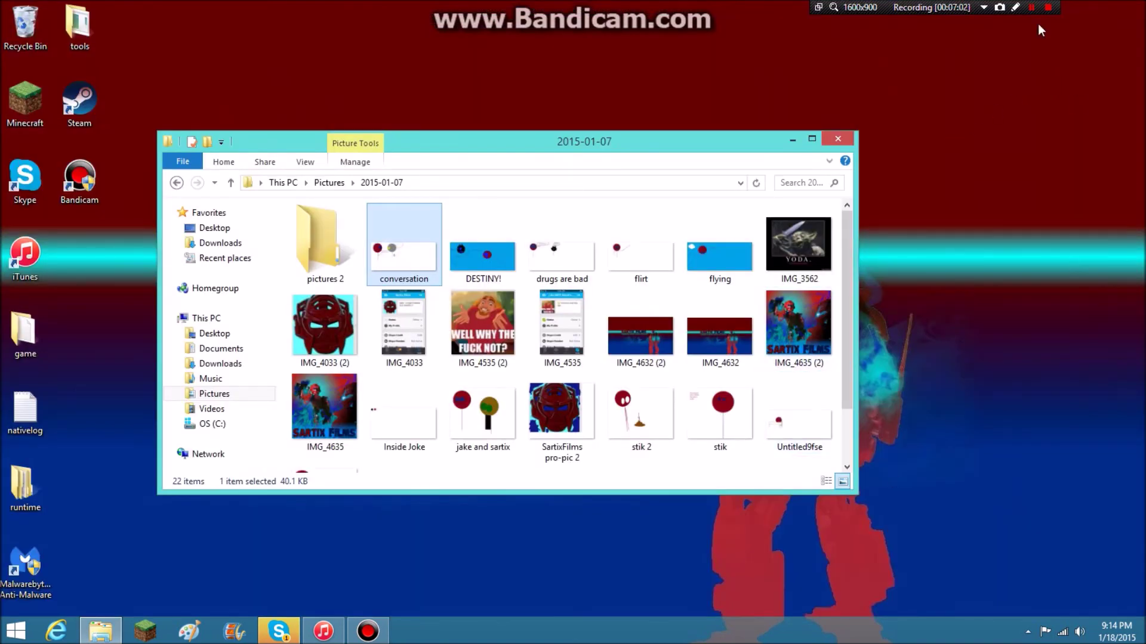
left_click(842, 139)
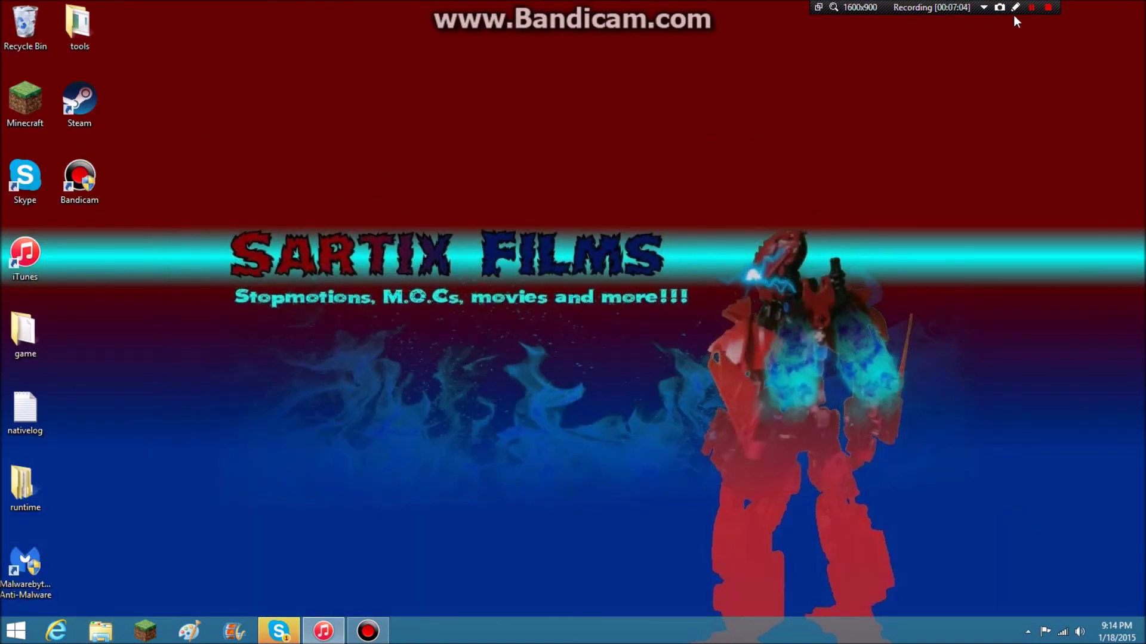